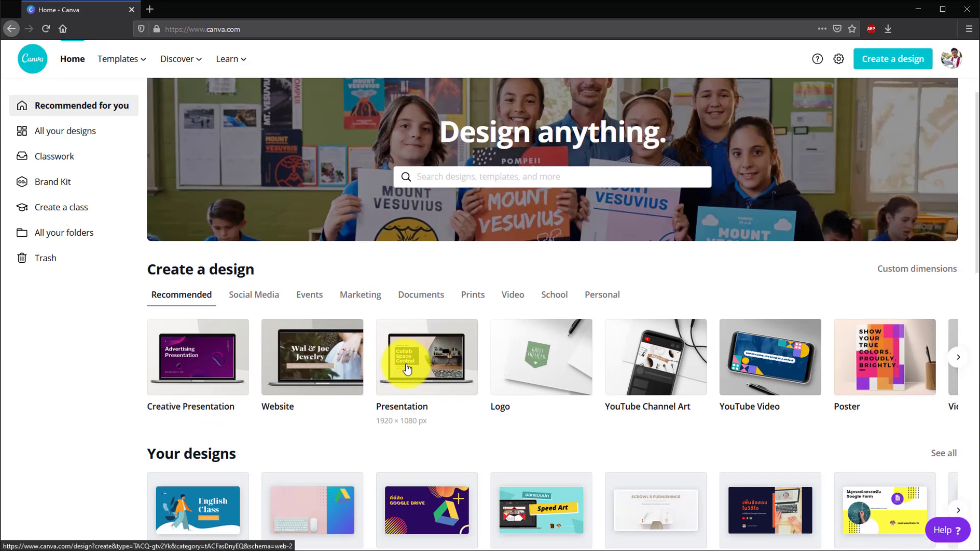
- Start a new presentation and open the Blue and Orange Geometric Education Pitch Deck template
click(411, 370)
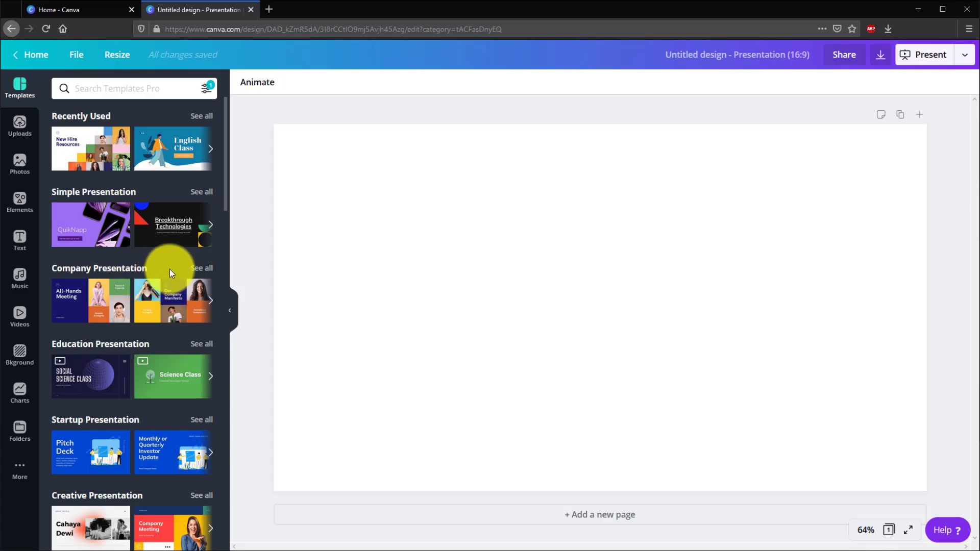
scroll(169, 268, down, 2)
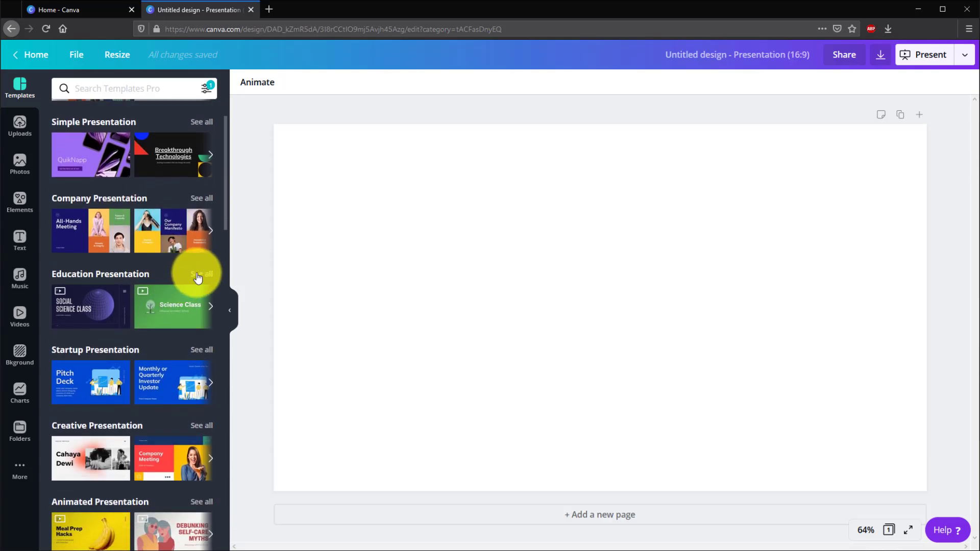
click(198, 275)
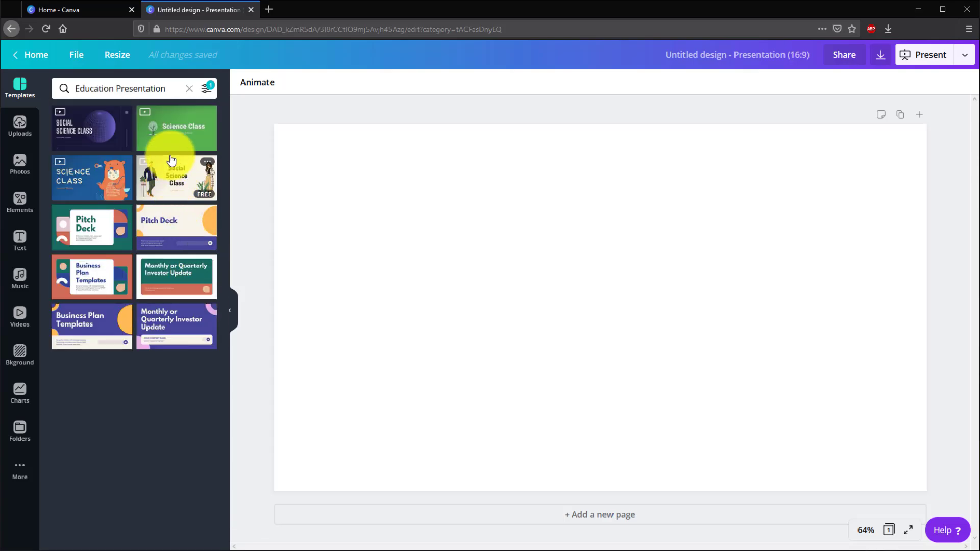
click(170, 241)
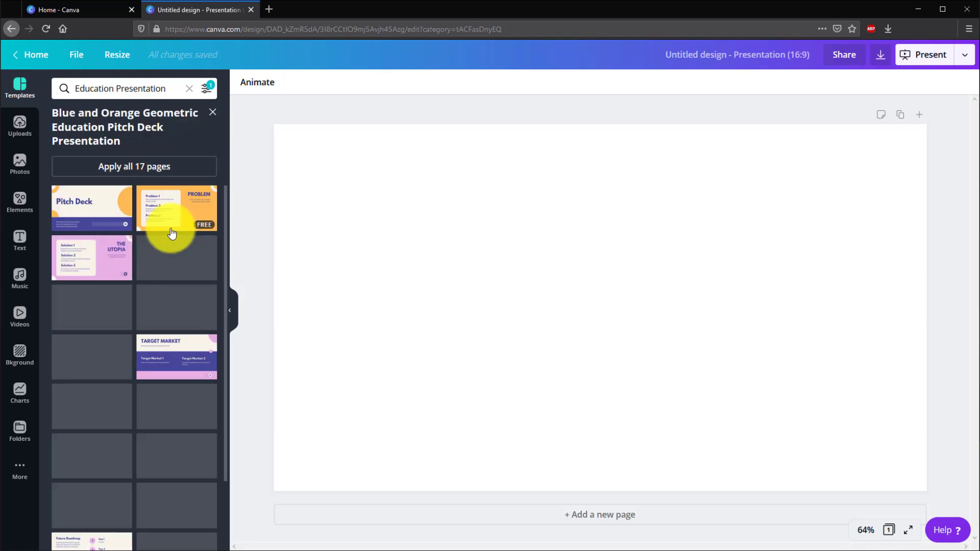
- Apply all 17 pitch deck pages, then review the Problem and Solution slides
click(167, 168)
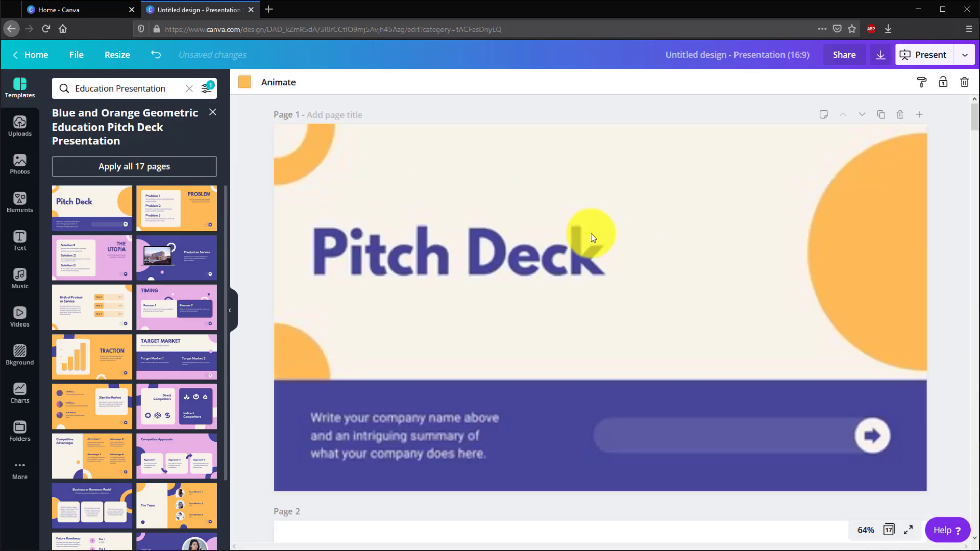
scroll(635, 193, down, 5)
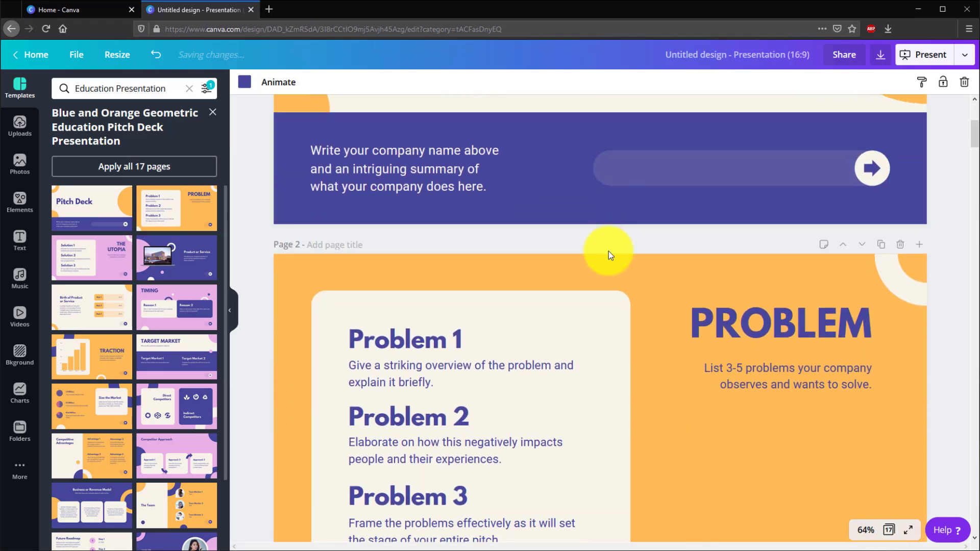
scroll(609, 251, down, 1)
scroll(636, 330, down, 3)
click(426, 247)
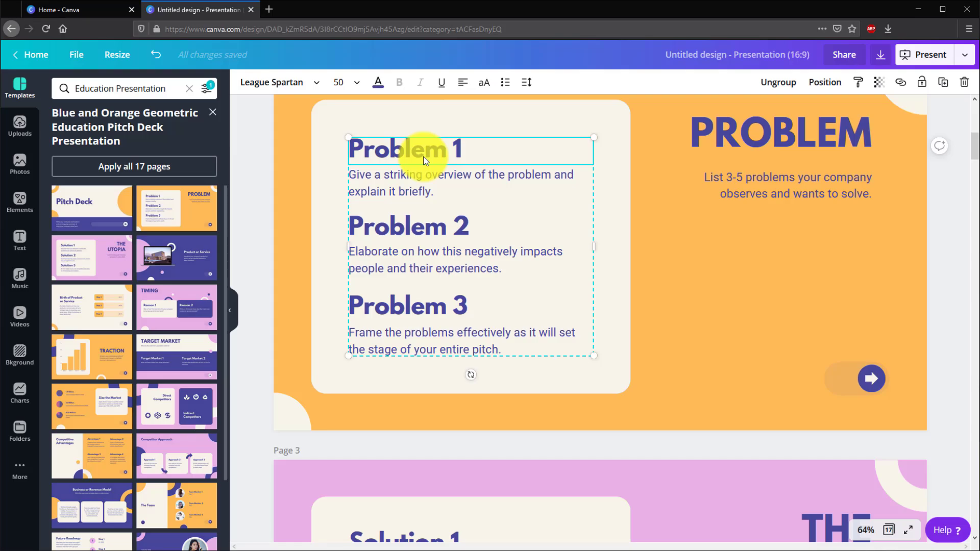
scroll(423, 160, up, 2)
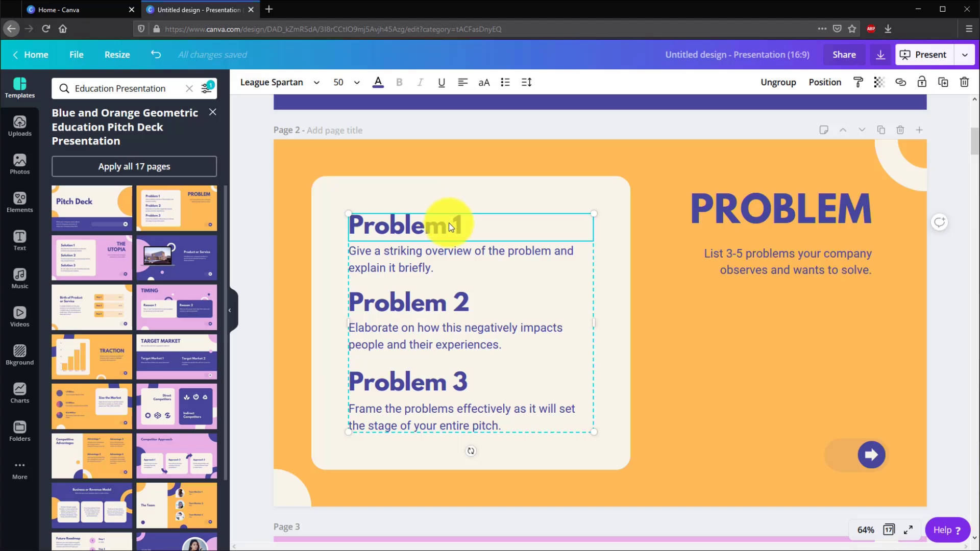
scroll(449, 223, down, 5)
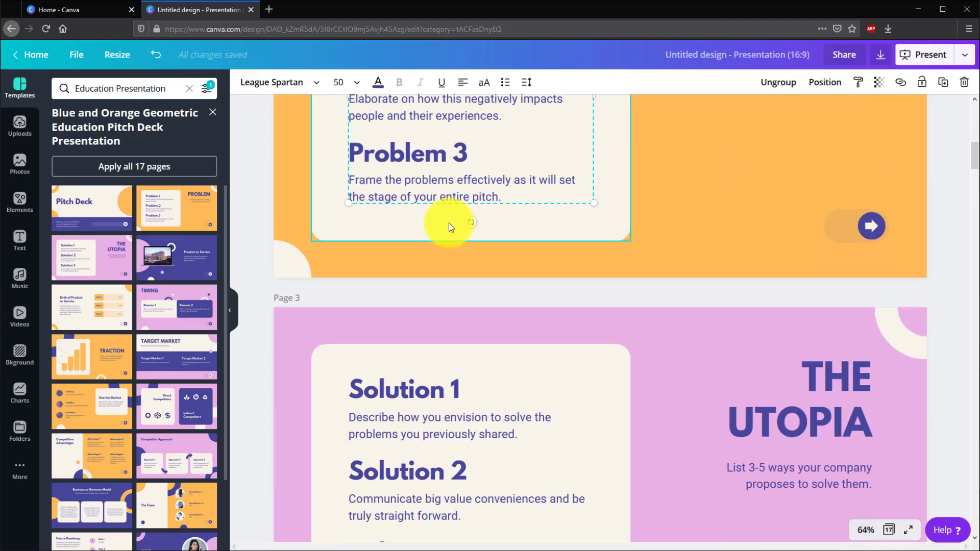
scroll(449, 222, down, 3)
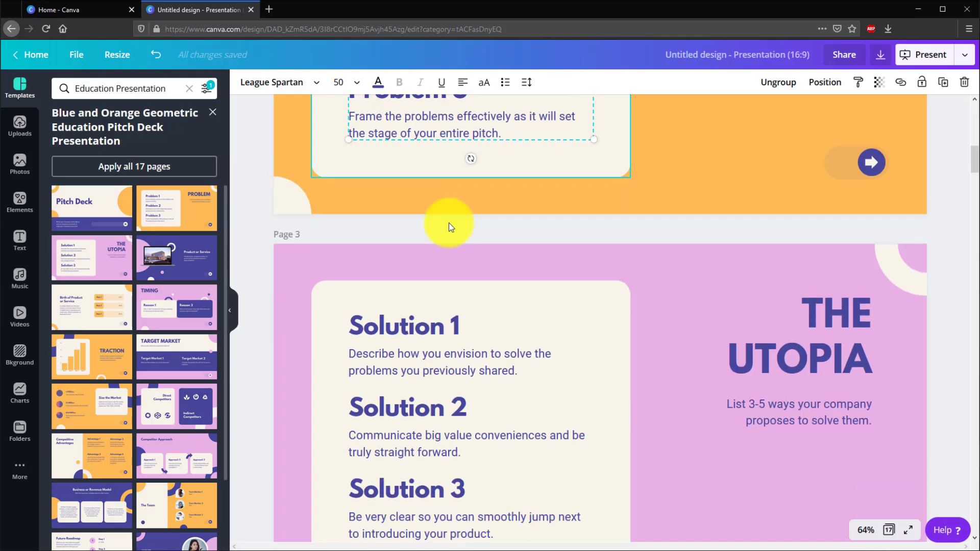
click(452, 241)
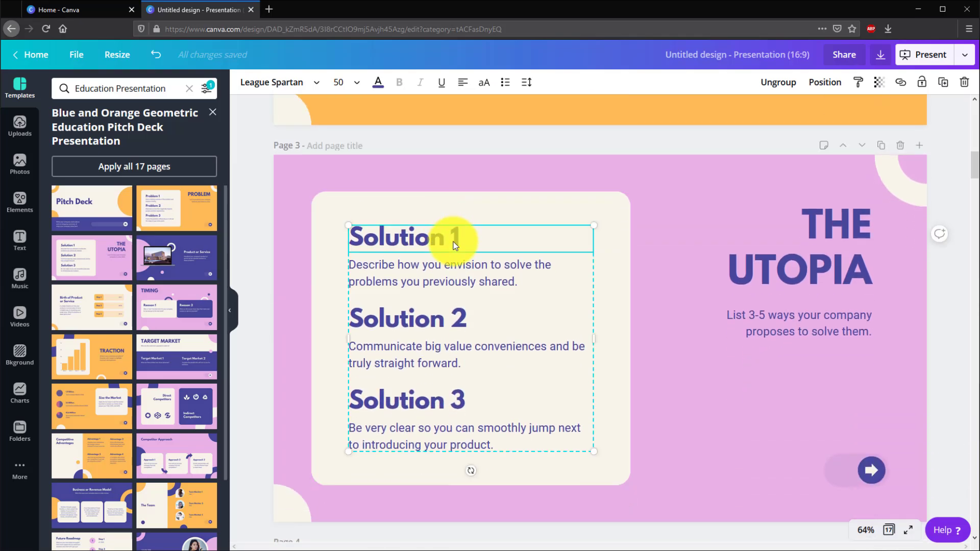
scroll(454, 245, down, 1)
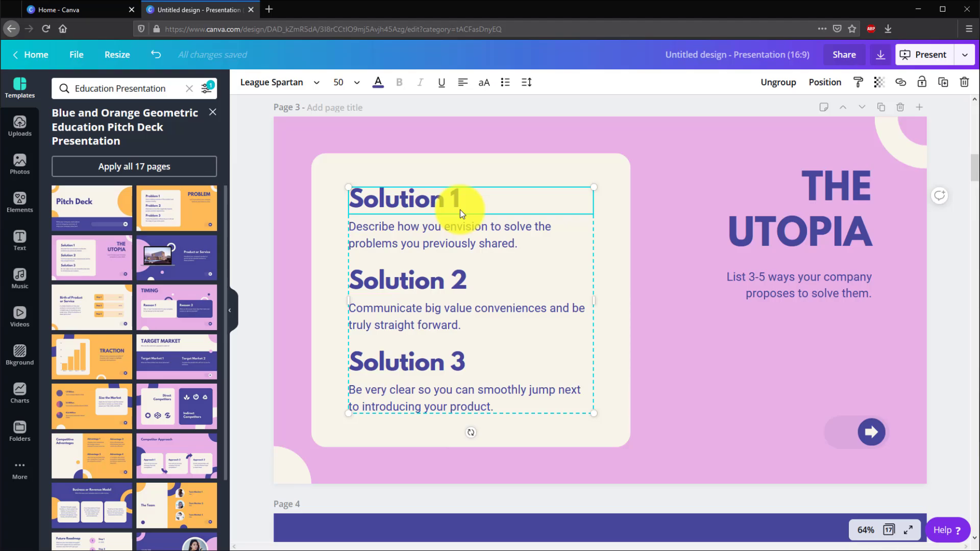
- Close the Untitled design and go to the Apps directory under Discover on Home
click(250, 10)
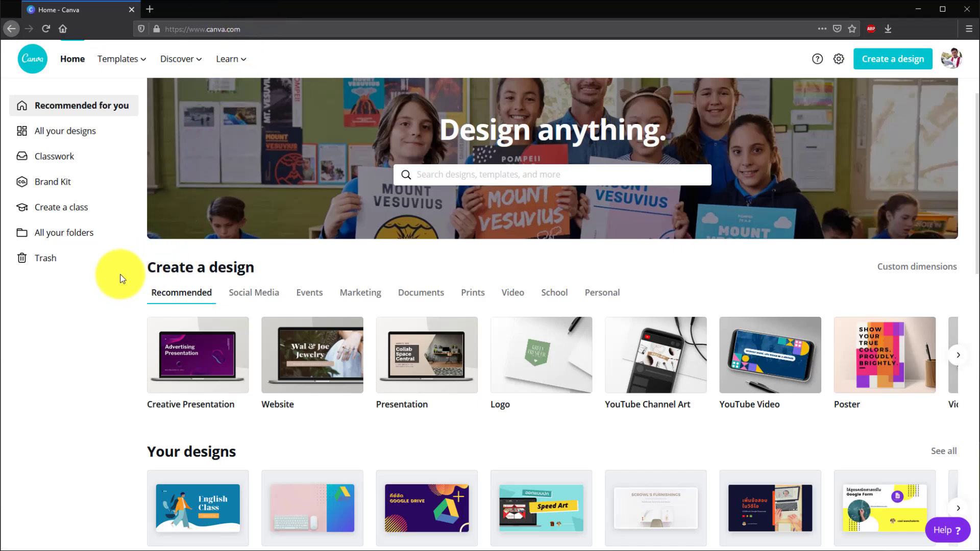
click(188, 62)
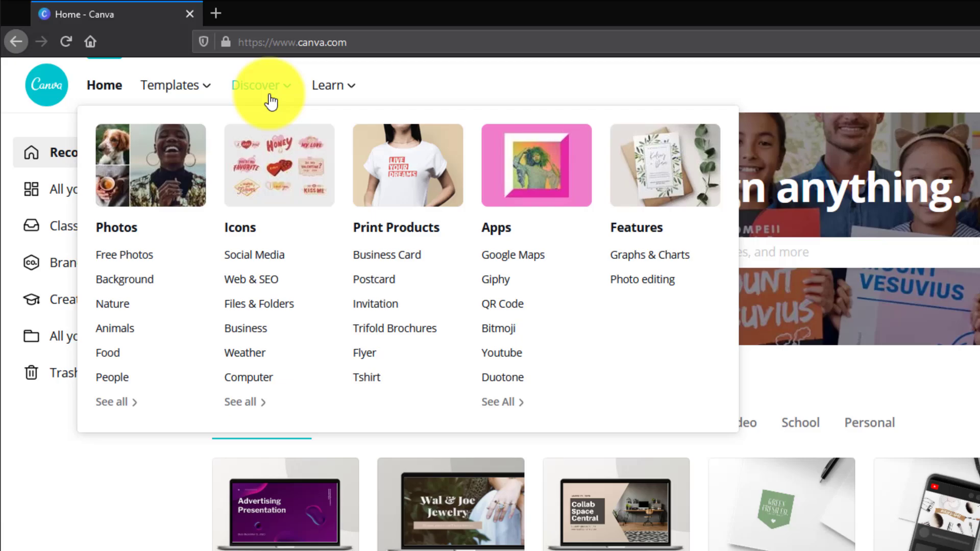
click(499, 230)
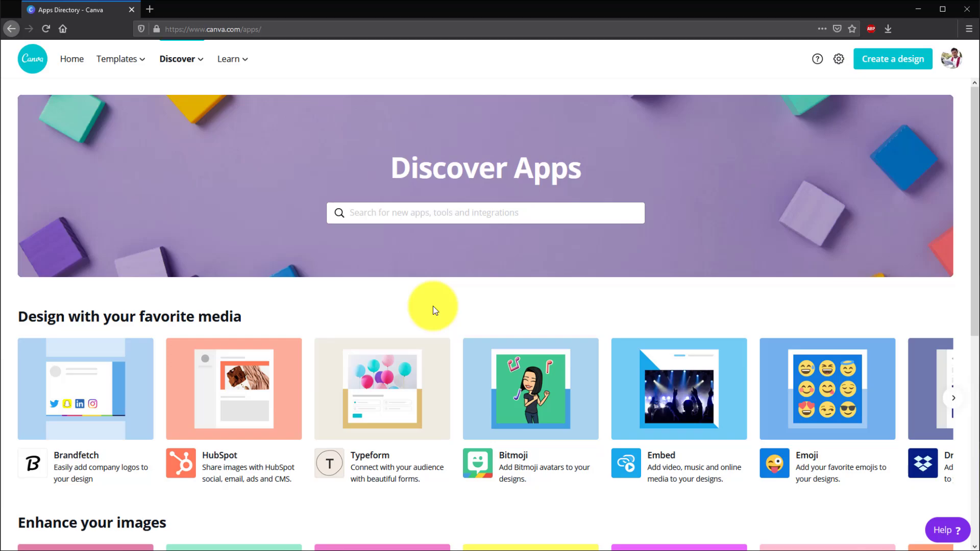
- Find the Microsoft PowerPoint app among the workflow apps and view its details
scroll(433, 306, down, 3)
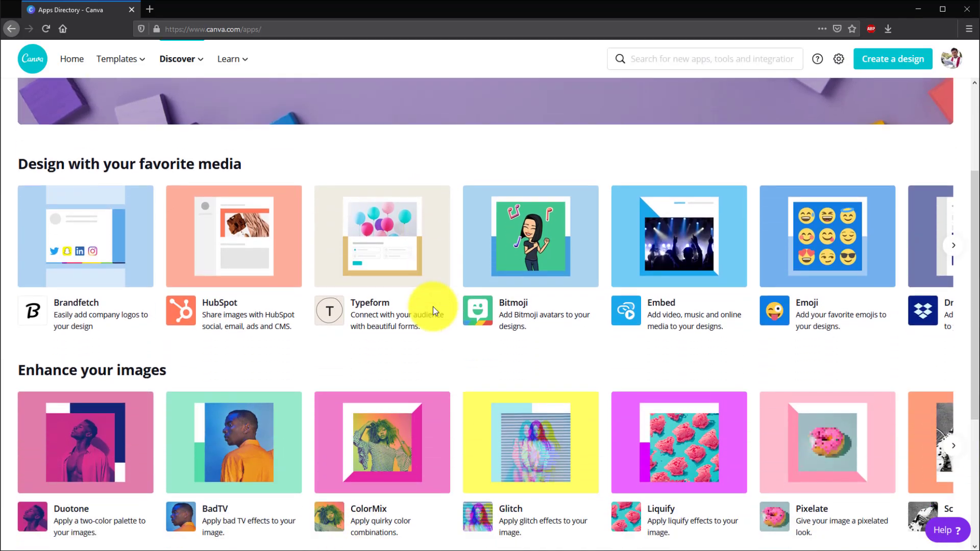
scroll(433, 310, down, 4)
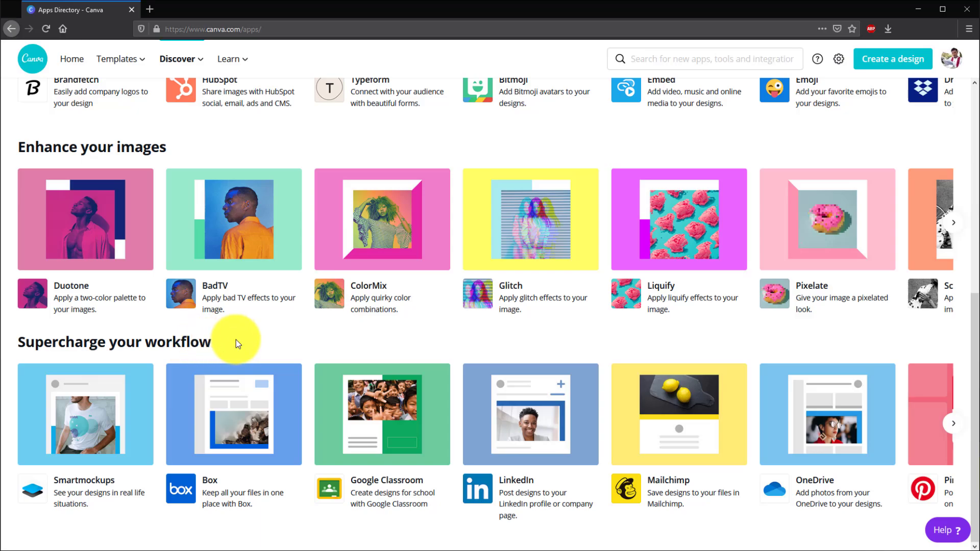
click(949, 428)
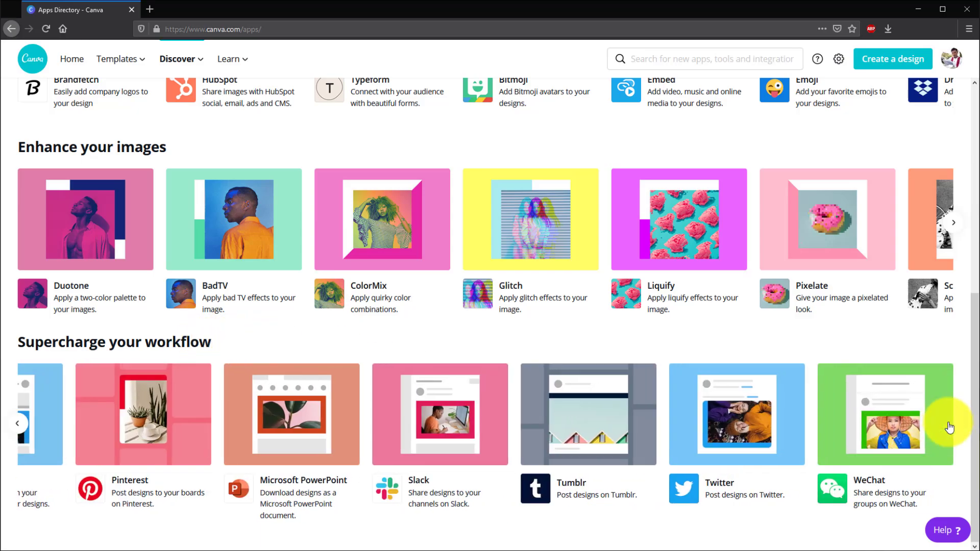
click(948, 423)
click(846, 153)
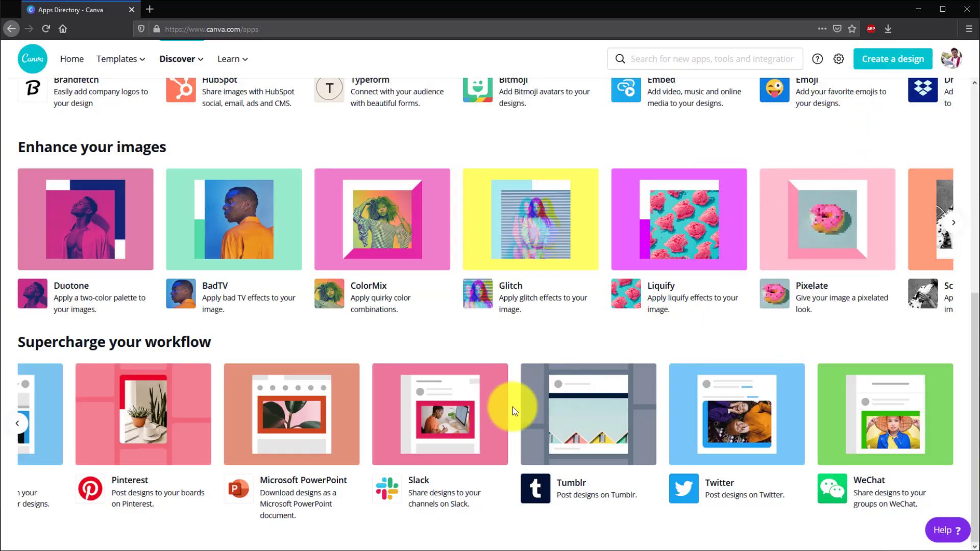
click(293, 422)
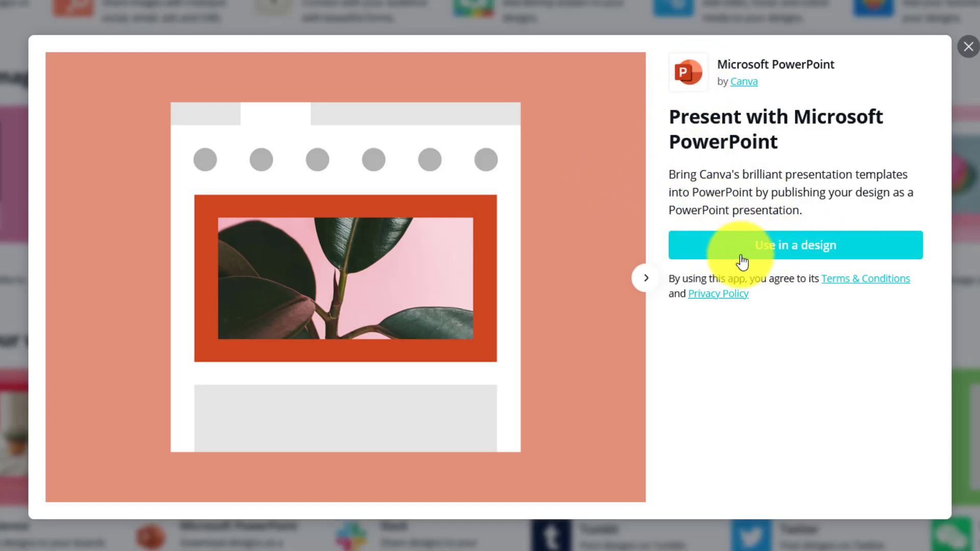
- Use the Microsoft PowerPoint app in a new Presentation design
click(863, 255)
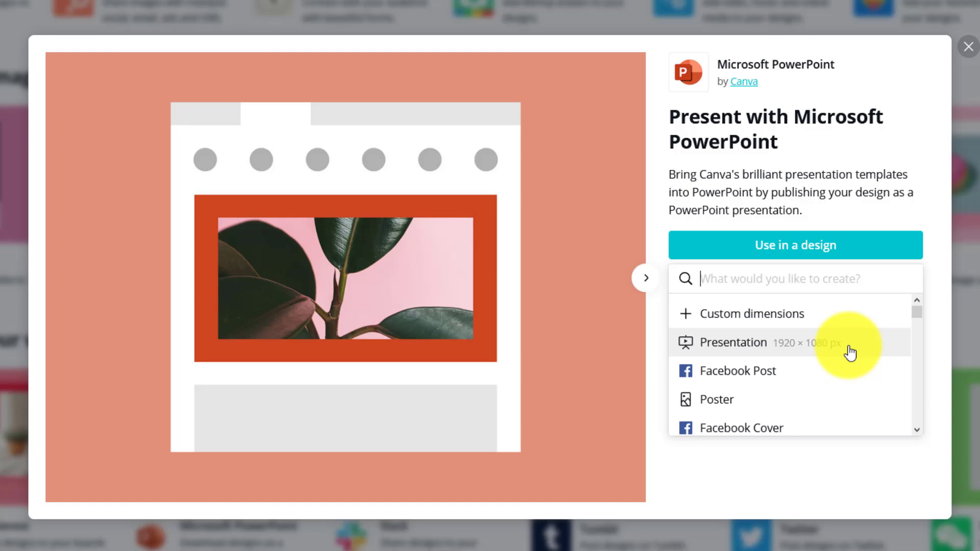
scroll(850, 352, down, 1)
scroll(850, 353, down, 1)
scroll(850, 352, down, 1)
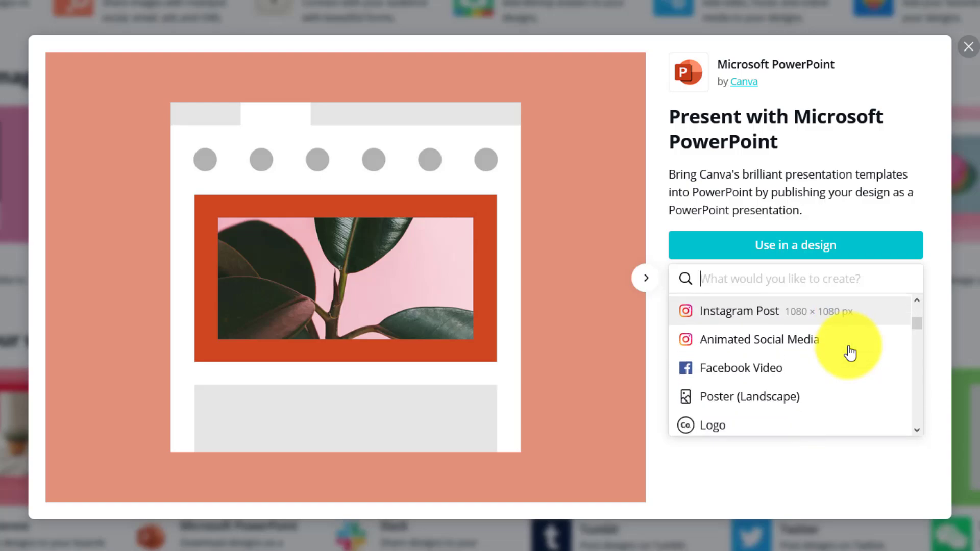
scroll(850, 352, down, 1)
scroll(850, 352, up, 2)
scroll(847, 350, up, 3)
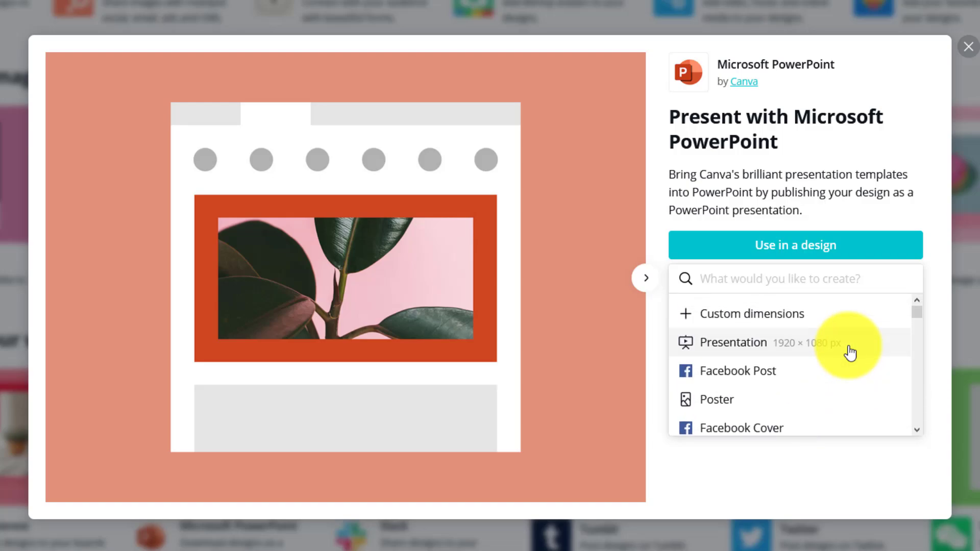
click(732, 350)
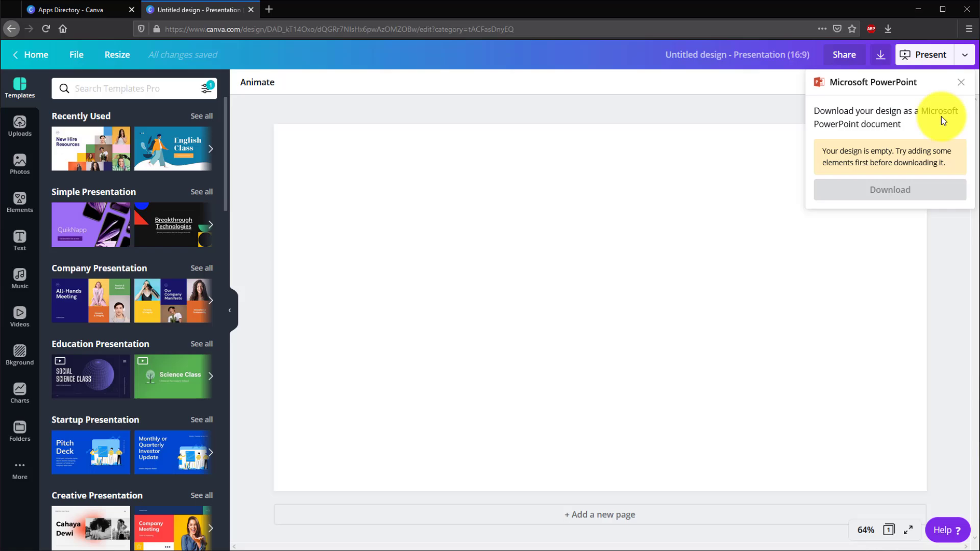
- Close the PowerPoint download panel and browse the Templates panel categories
click(960, 83)
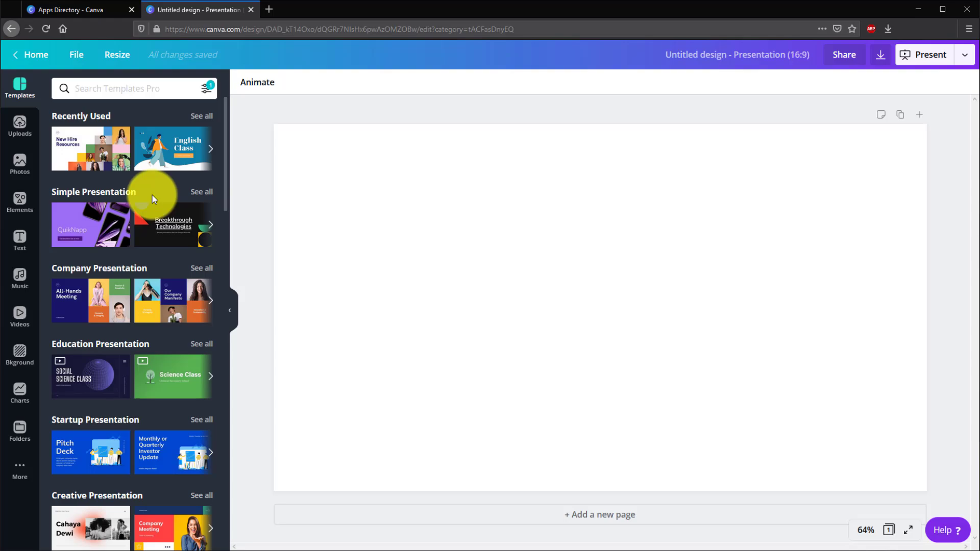
scroll(152, 197, down, 1)
scroll(152, 197, down, 2)
scroll(152, 197, down, 2)
scroll(152, 197, down, 1)
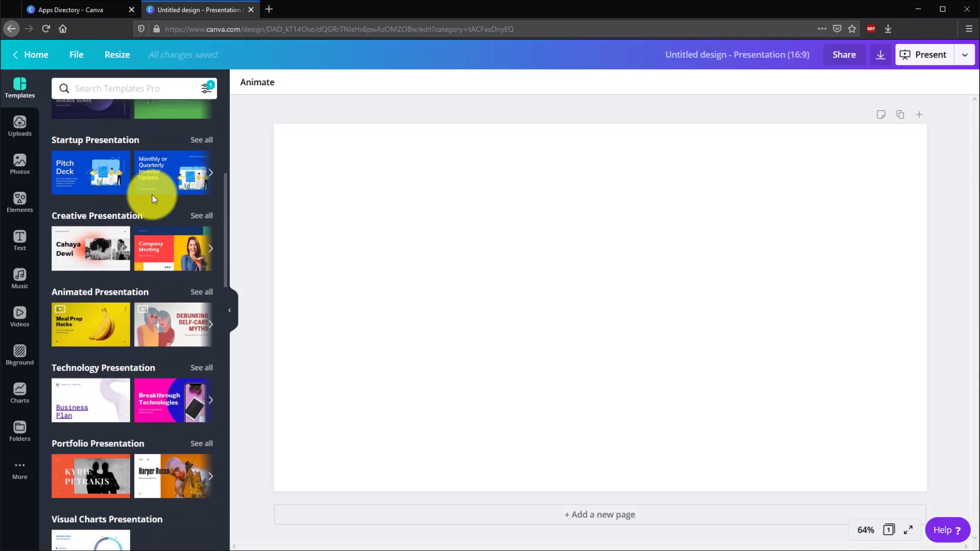
scroll(154, 210, up, 1)
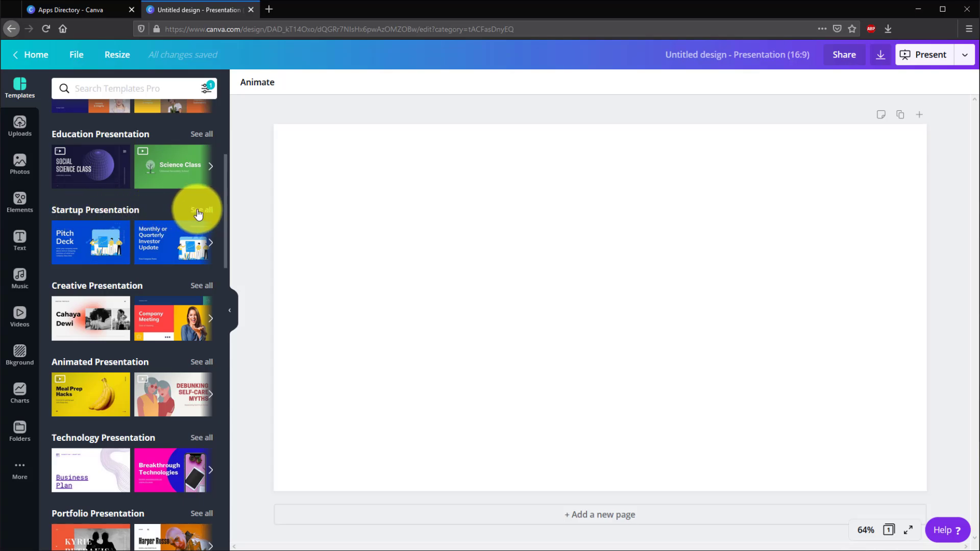
- Preview the Blue and White Illustrative Technology Startup Sales template from Startup Presentation
click(199, 212)
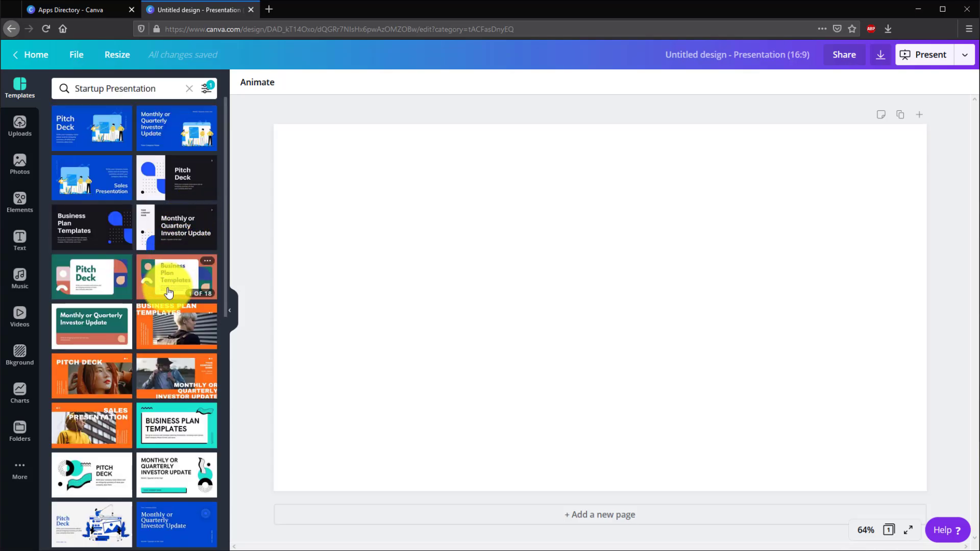
scroll(144, 373, down, 2)
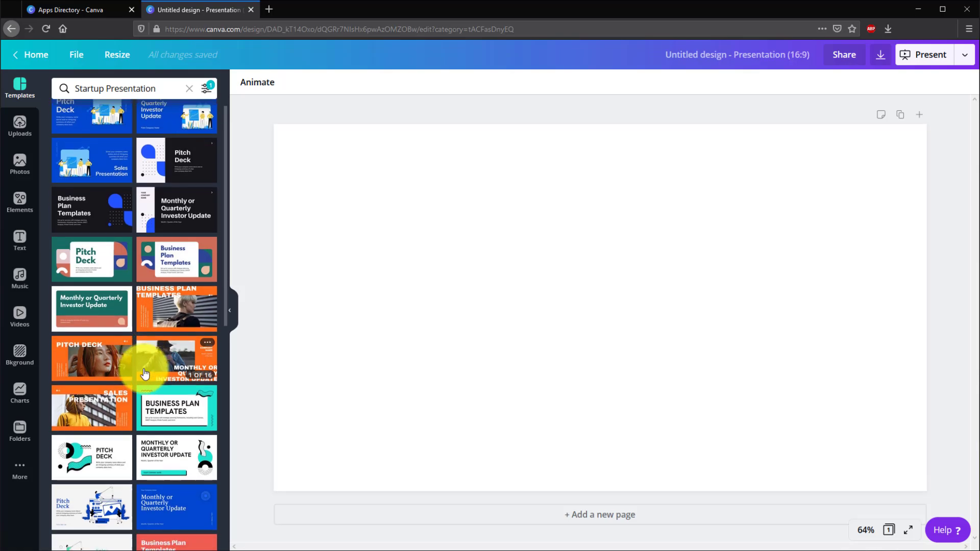
scroll(145, 374, down, 3)
scroll(156, 363, down, 3)
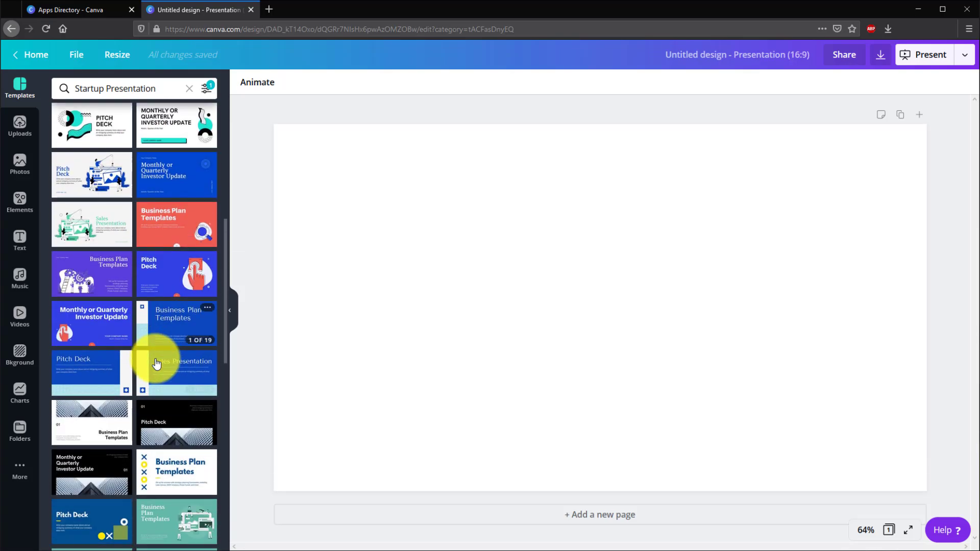
scroll(156, 363, down, 1)
scroll(157, 364, down, 4)
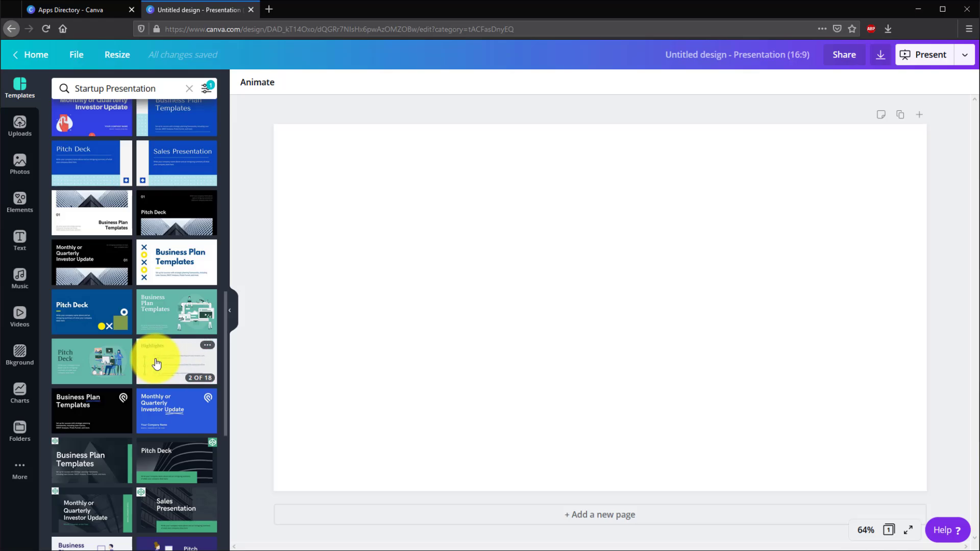
scroll(156, 363, up, 4)
scroll(153, 361, up, 4)
scroll(151, 361, up, 4)
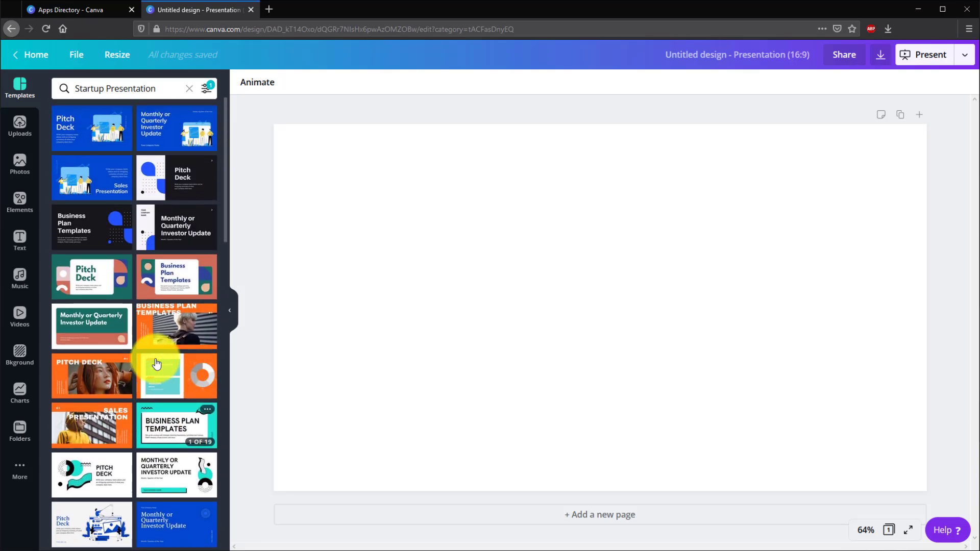
mouse_move(91, 178)
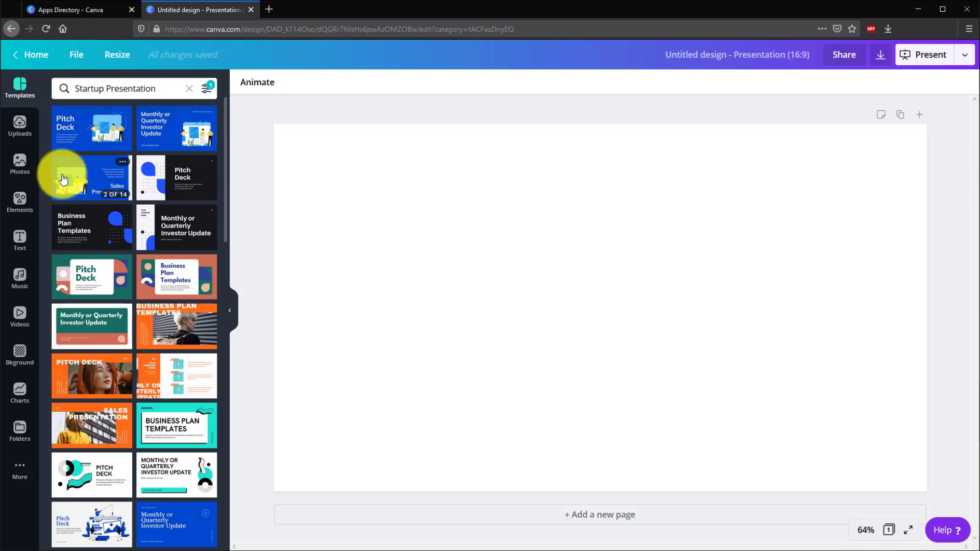
click(83, 180)
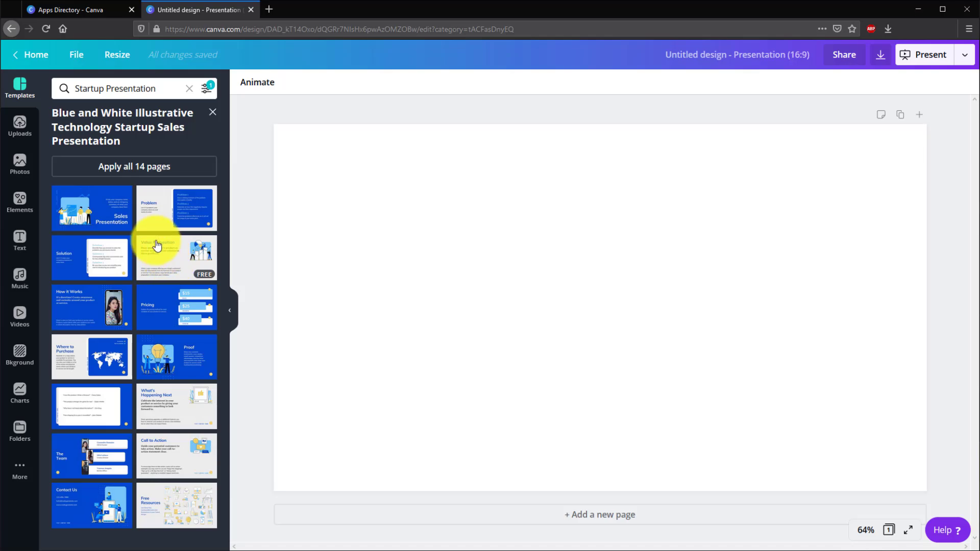
- Apply the Sales Presentation cover to page 1 and the $15/$25/$40 Pricing slide to new page 2
click(87, 212)
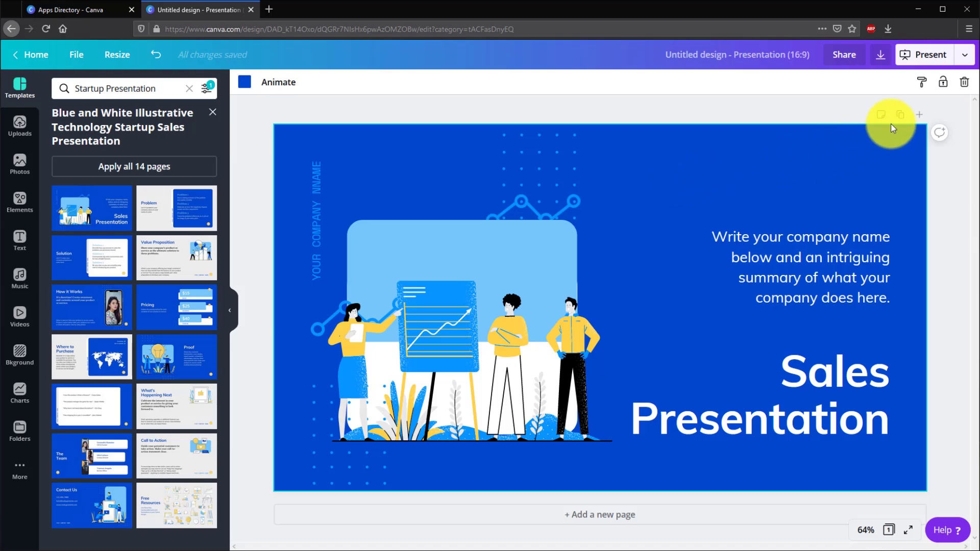
click(919, 116)
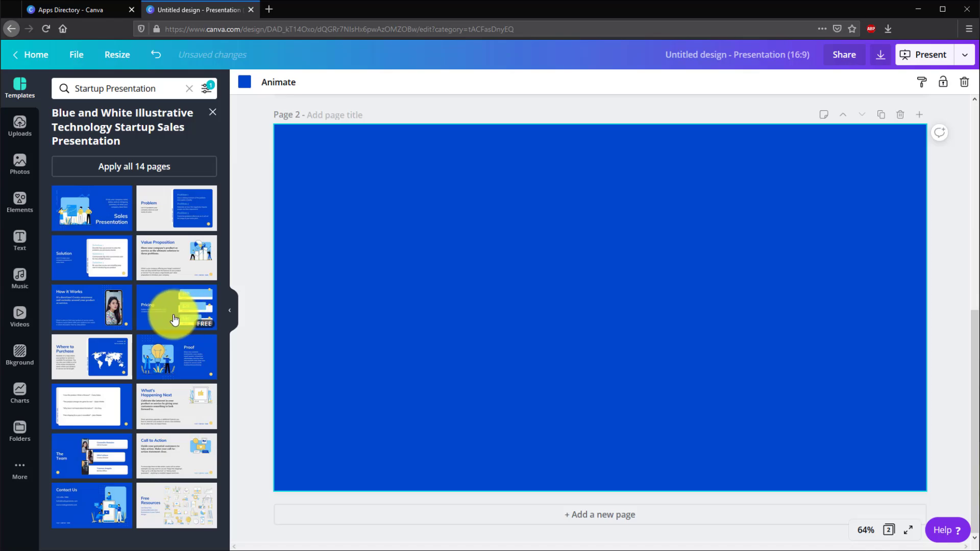
click(160, 310)
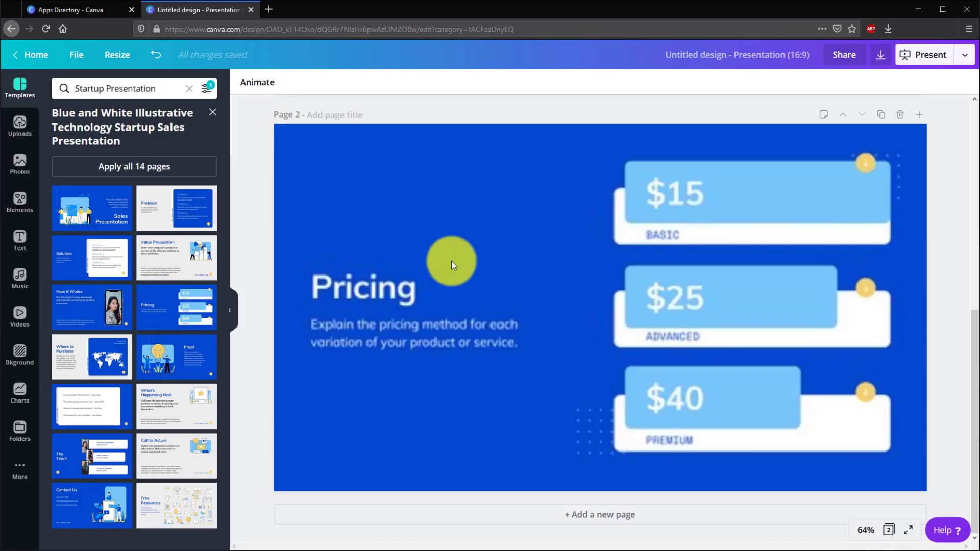
click(522, 236)
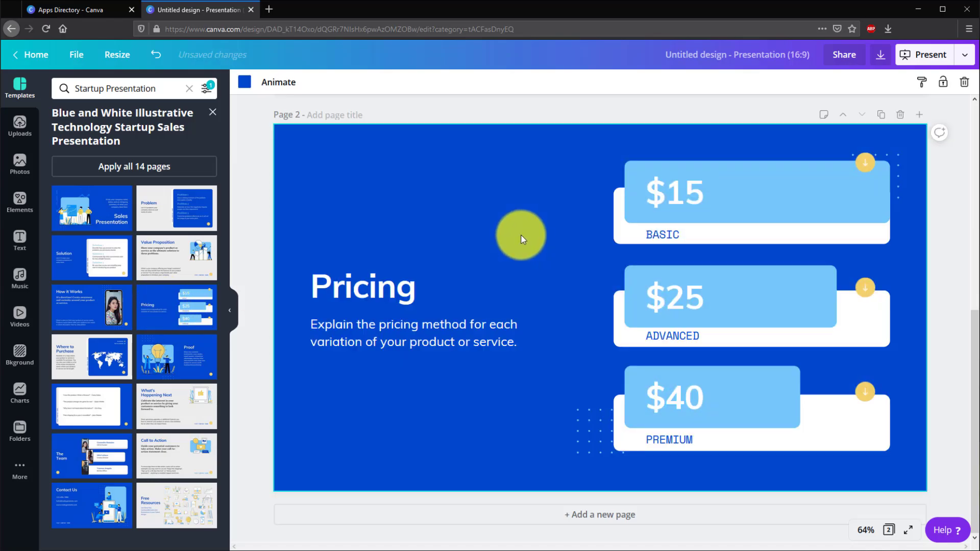
click(705, 193)
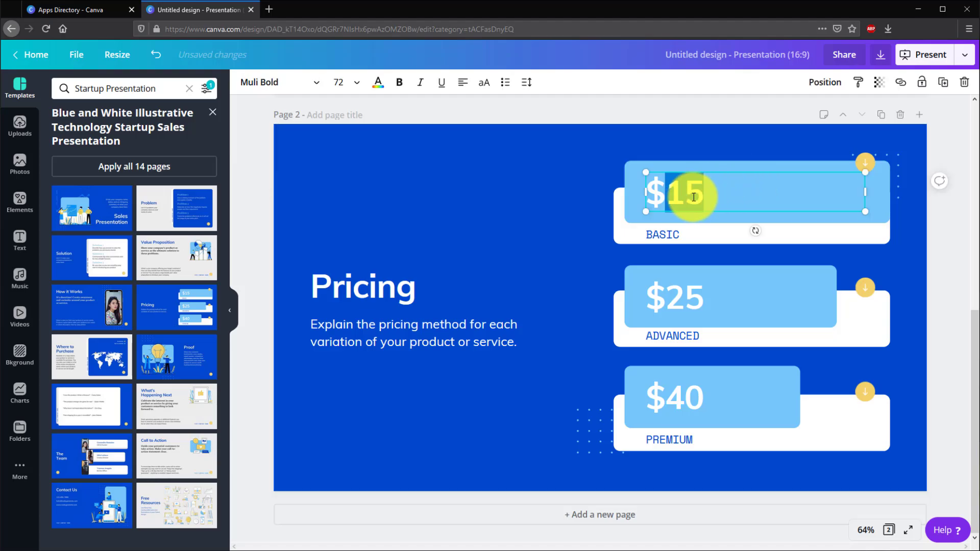
- Change the Basic tier price on the Pricing slide from $15 to $555
text(55)
click(375, 301)
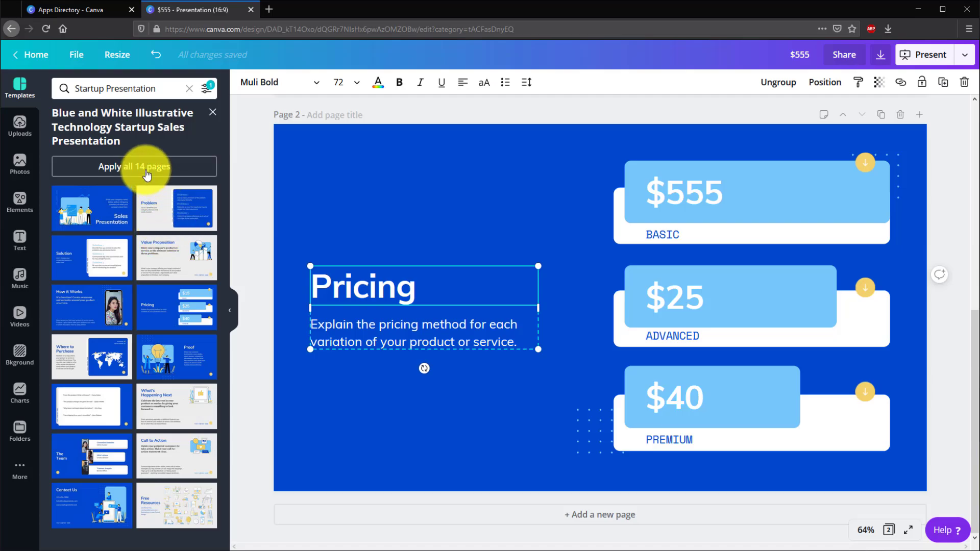
- Apply all 14 startup sales template pages and scroll through the resulting slides
click(186, 169)
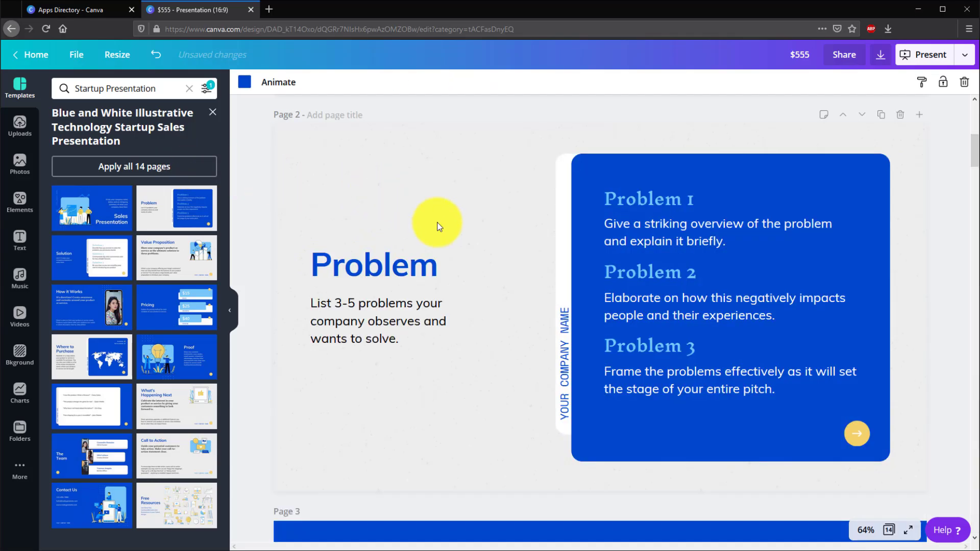
click(452, 244)
scroll(474, 245, up, 5)
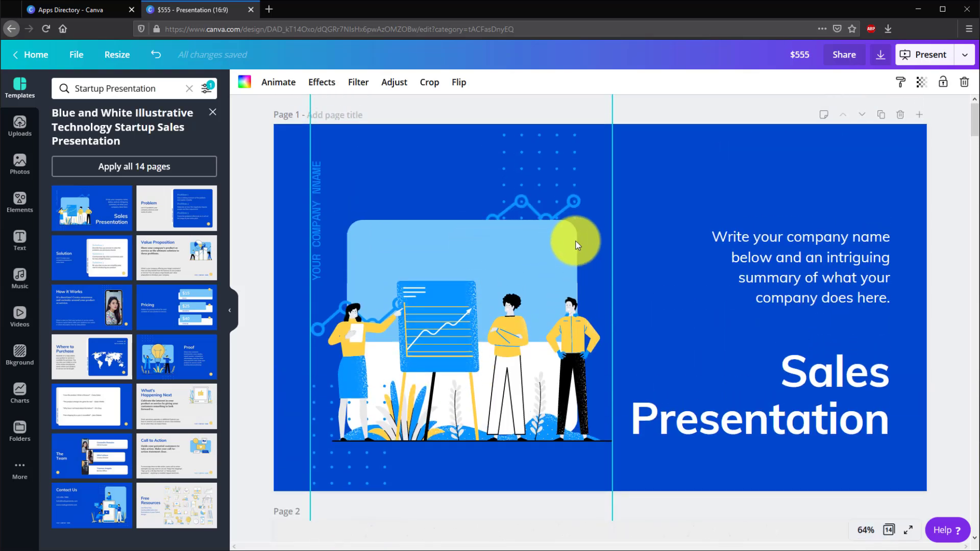
scroll(690, 248, down, 5)
scroll(689, 244, down, 3)
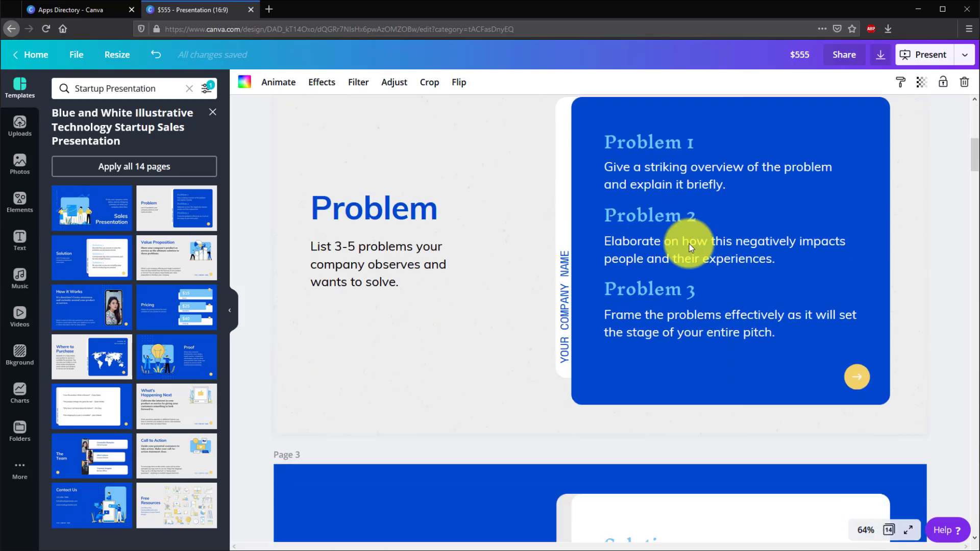
scroll(689, 244, down, 2)
scroll(626, 267, down, 3)
scroll(550, 250, down, 4)
scroll(520, 251, down, 2)
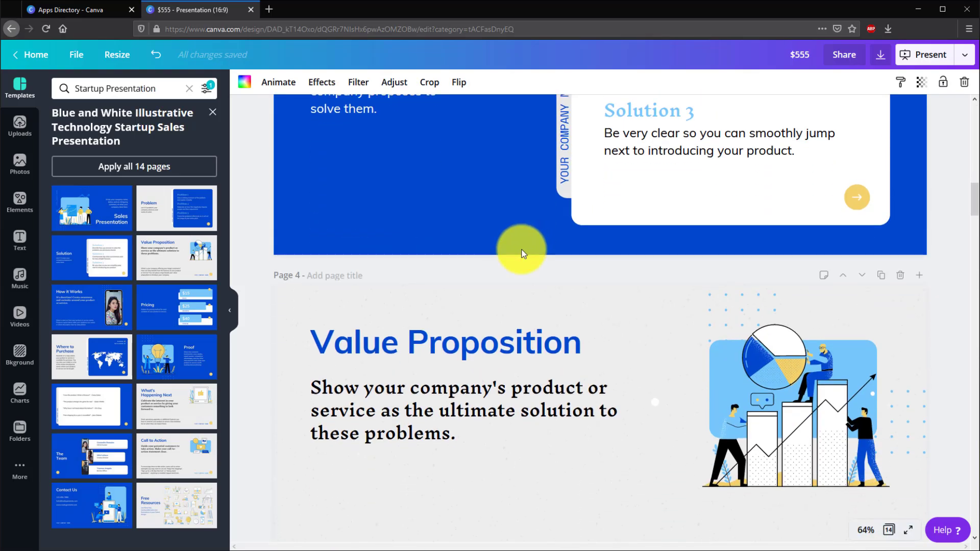
scroll(520, 254, down, 4)
scroll(583, 253, down, 4)
scroll(587, 253, down, 3)
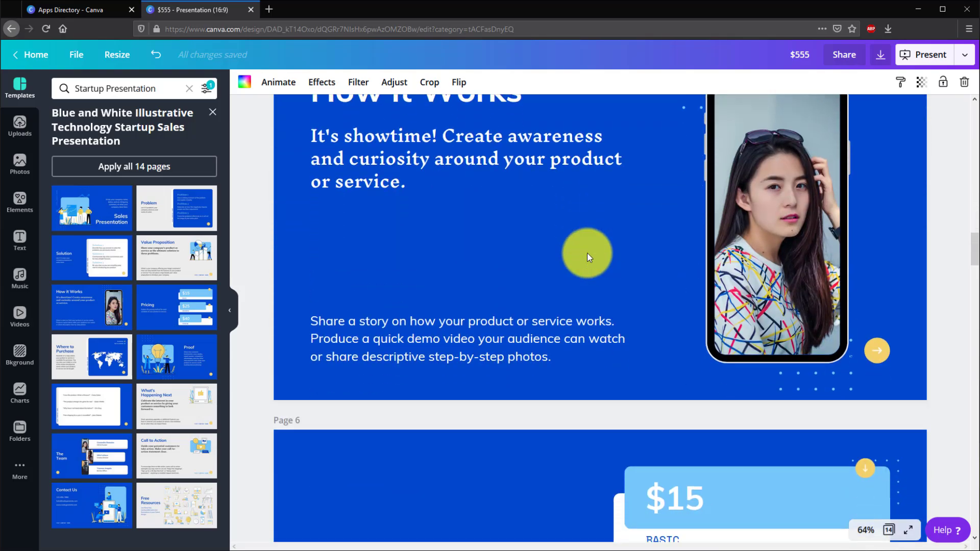
scroll(614, 246, up, 2)
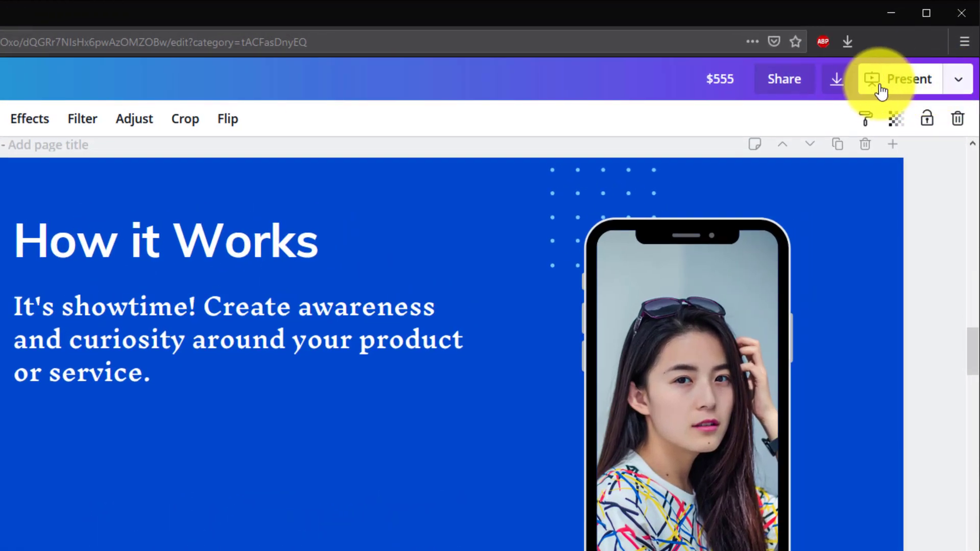
- Download all 14 pages as a Microsoft PowerPoint file
click(959, 84)
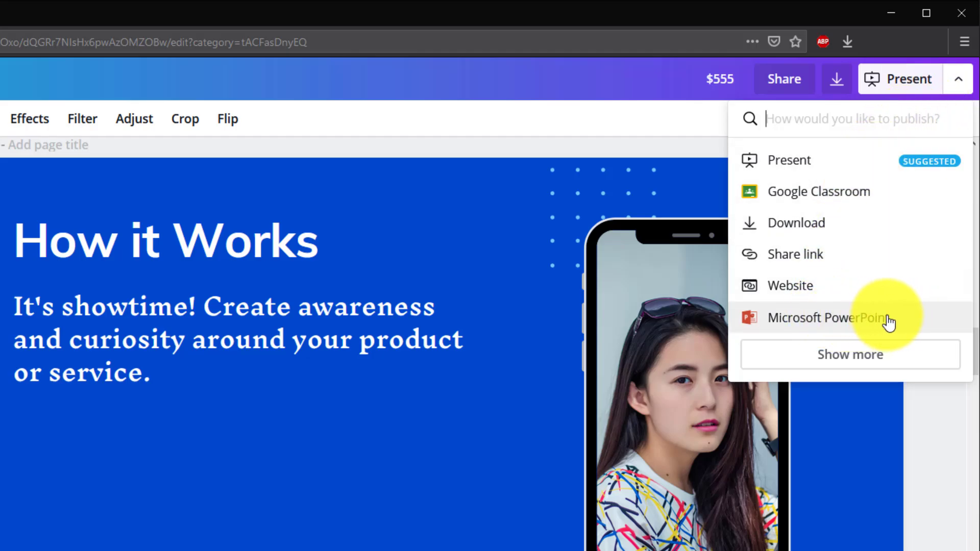
click(838, 321)
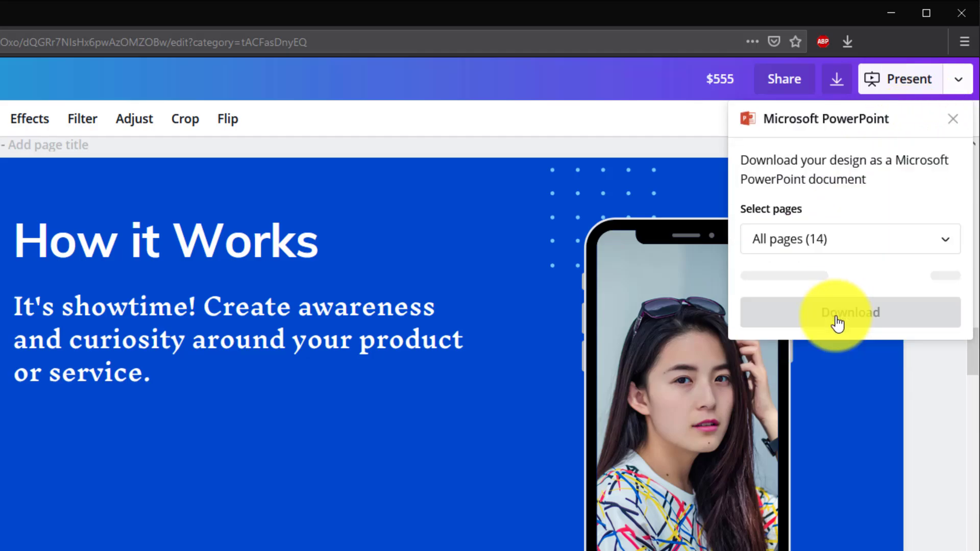
click(863, 245)
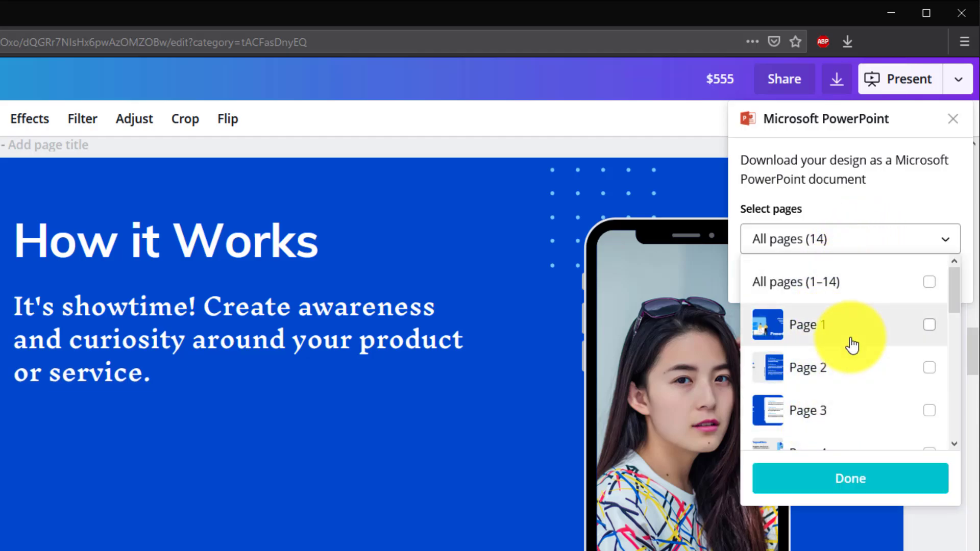
scroll(852, 346, down, 4)
scroll(852, 346, up, 5)
scroll(852, 345, down, 1)
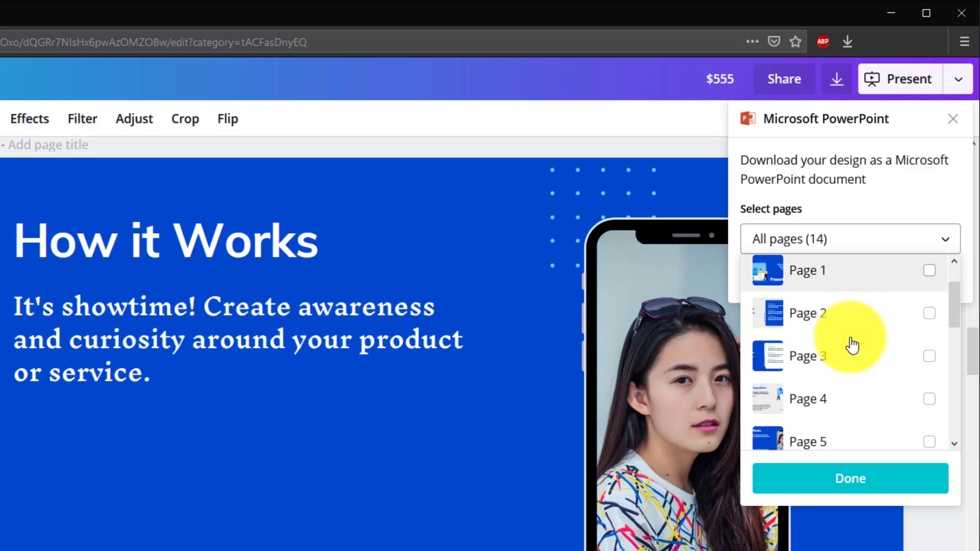
scroll(851, 346, up, 1)
click(883, 212)
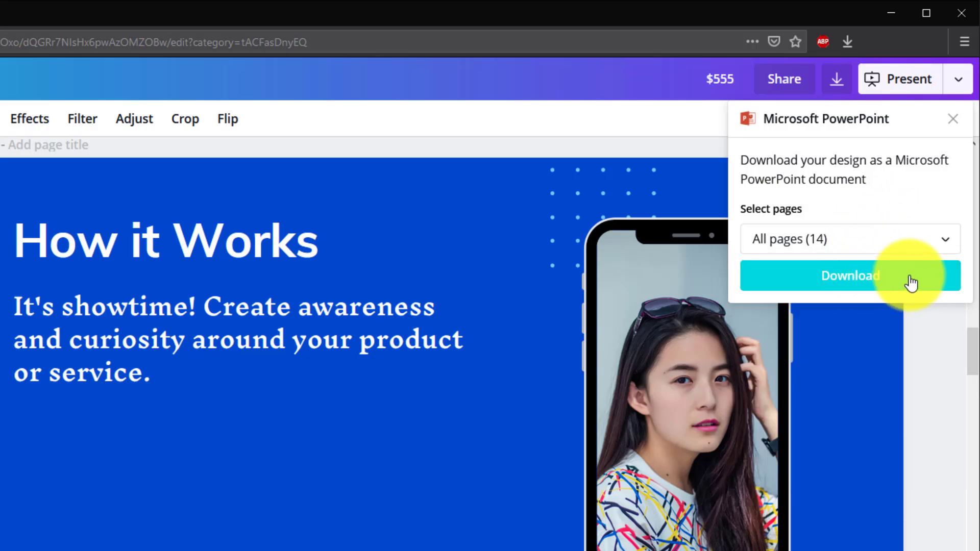
click(817, 280)
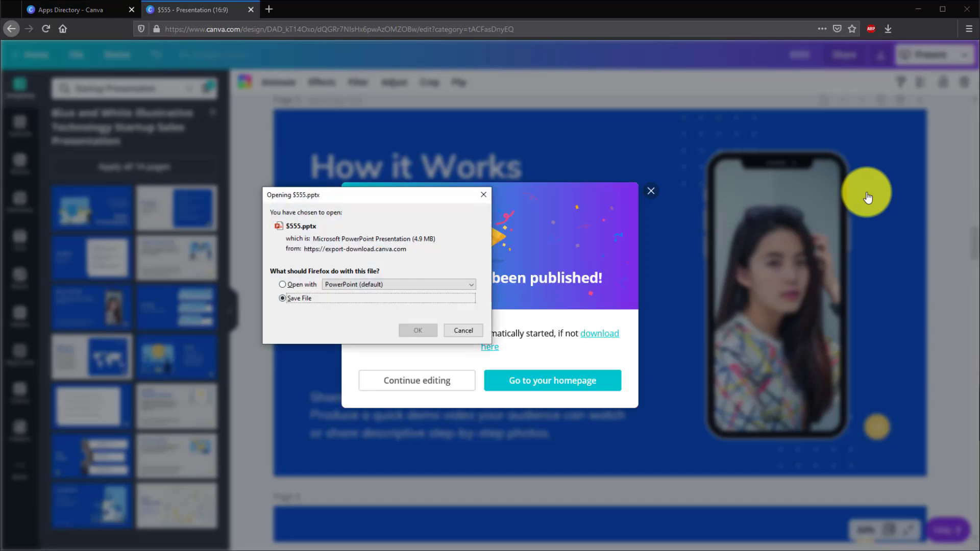
- Save the exported $555.pptx in Firefox and open it from the Downloads list
click(317, 298)
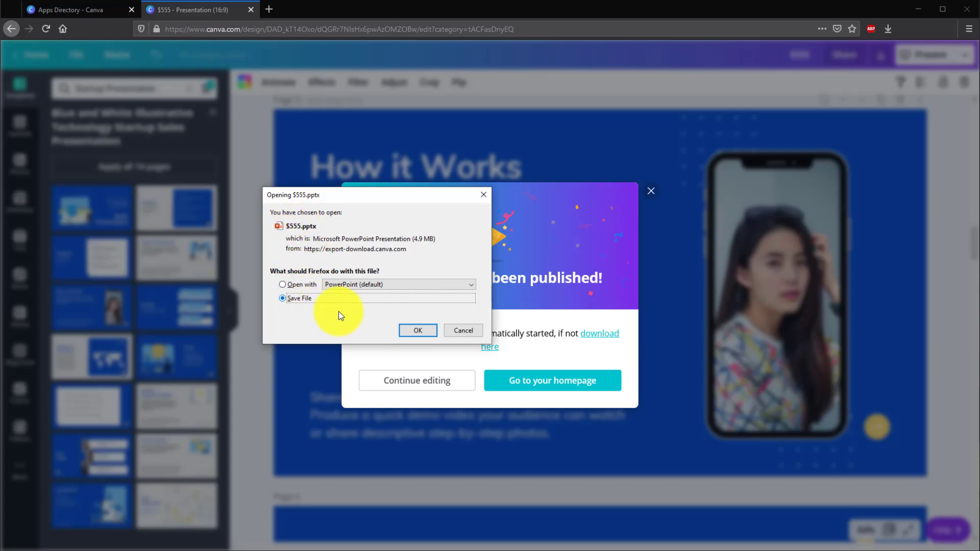
click(414, 331)
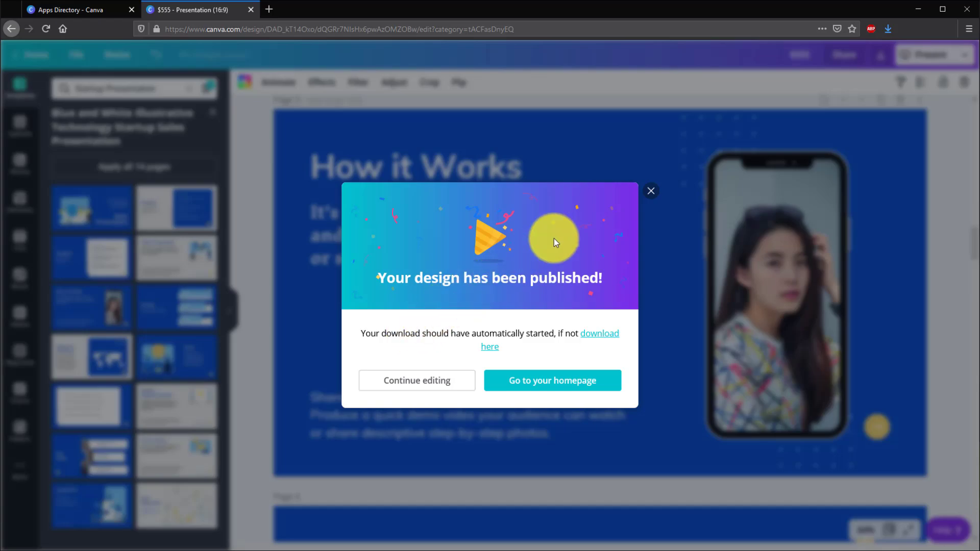
click(887, 29)
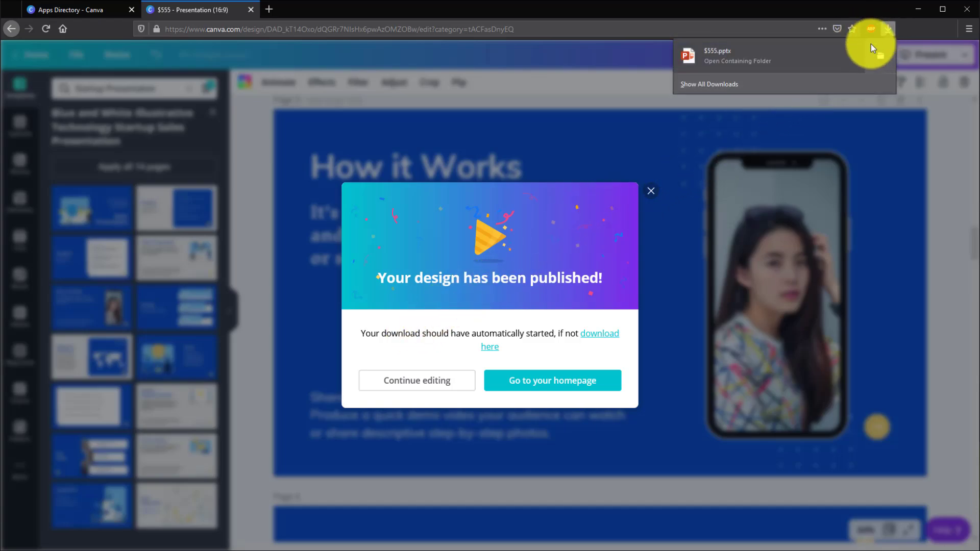
click(718, 57)
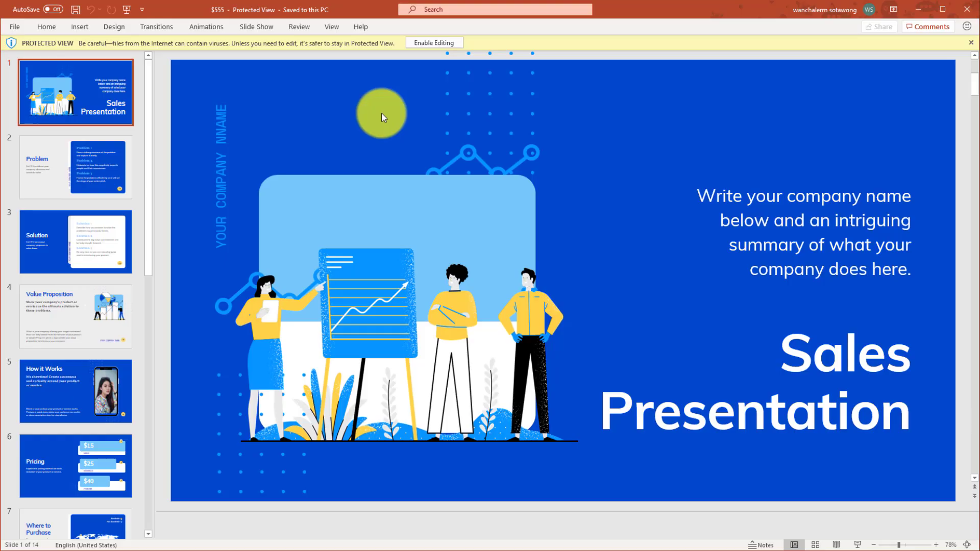
- Enable editing of the protected deck and select the title slide's illustration
click(435, 44)
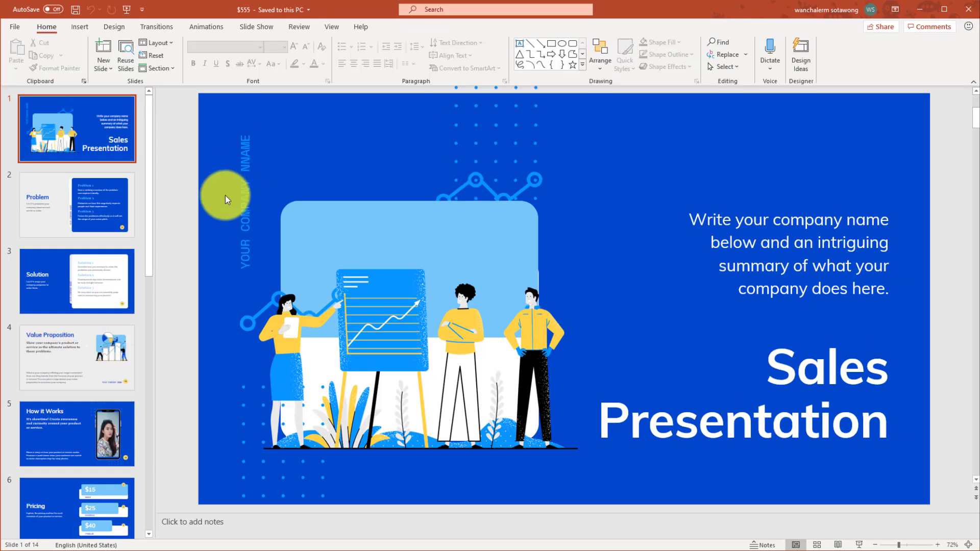
click(335, 242)
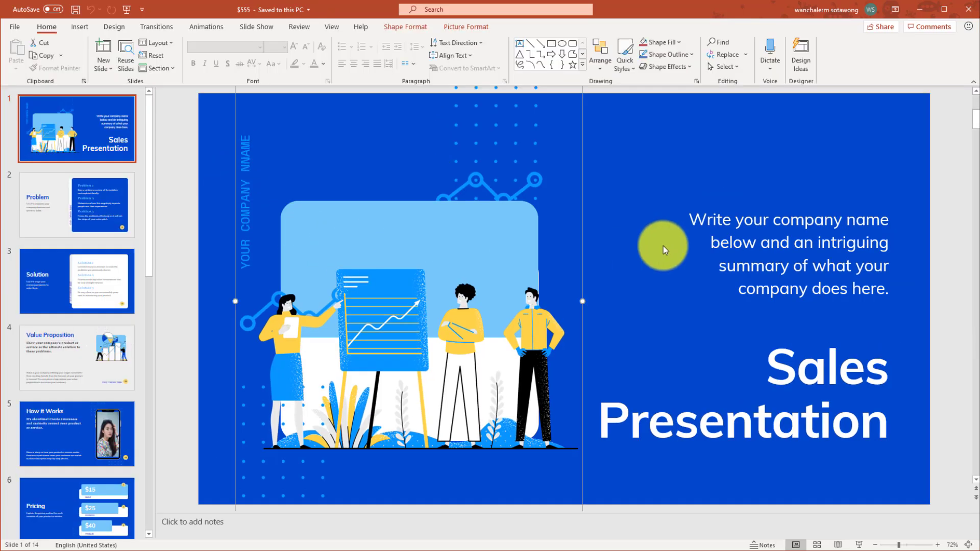
click(720, 237)
click(523, 189)
click(523, 188)
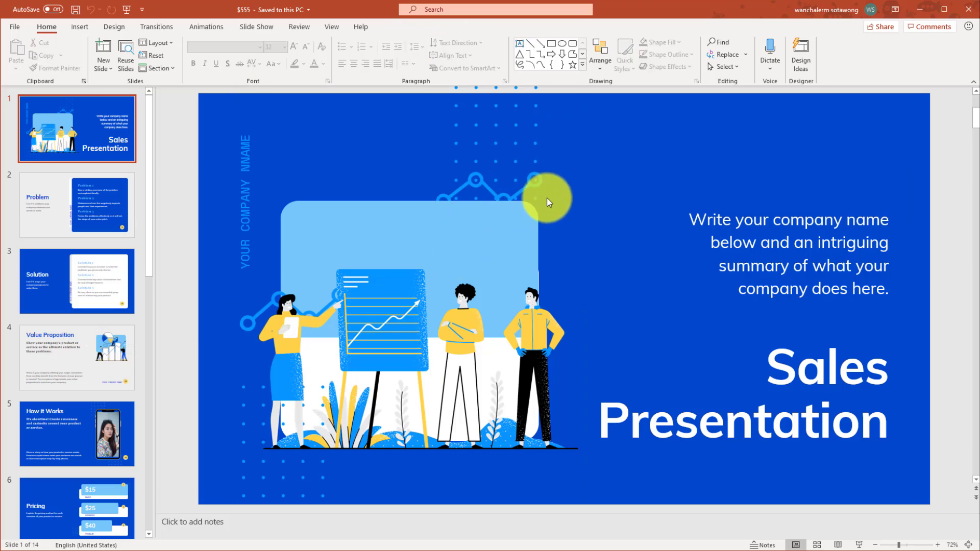
click(507, 271)
- Nudge the presenter illustration slightly right and up on the cover slide
drag(480, 254, 498, 260)
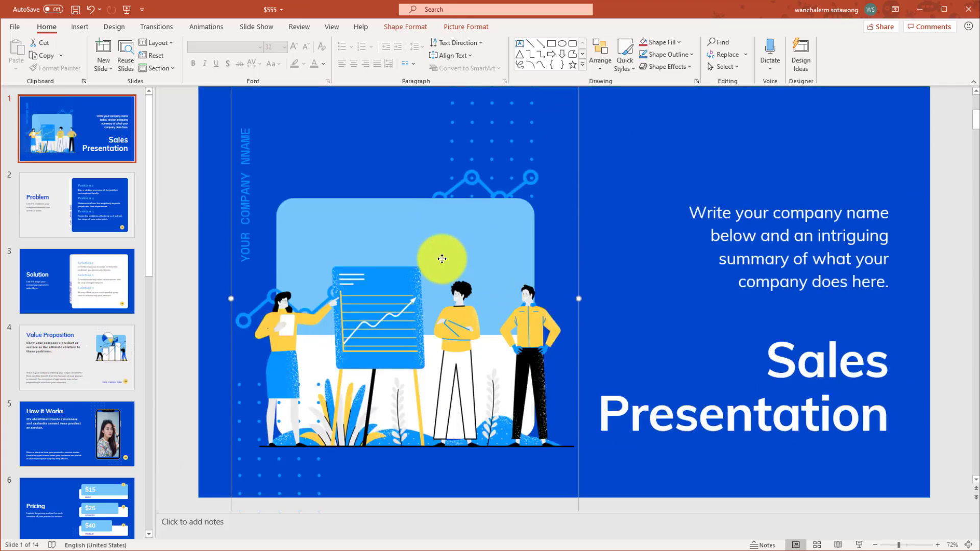
drag(419, 286, 449, 276)
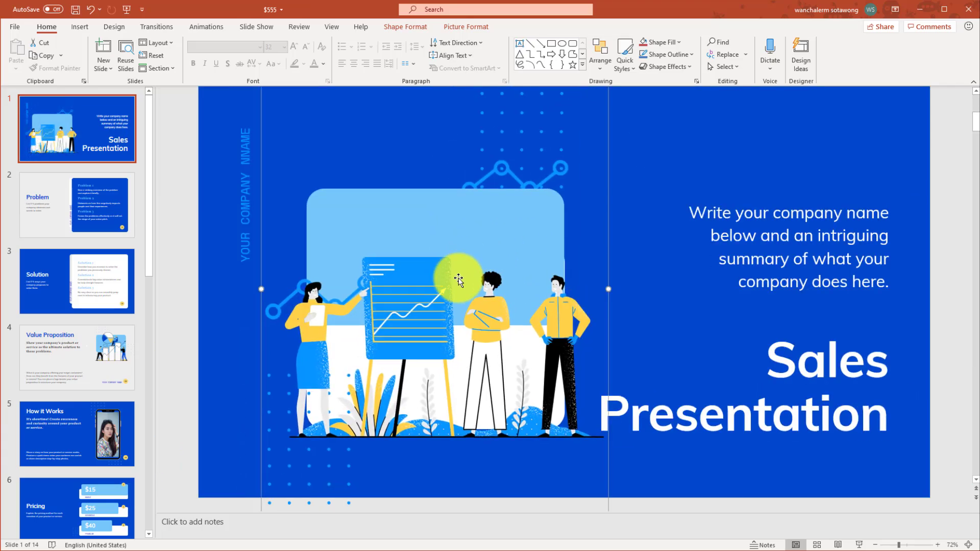
click(247, 206)
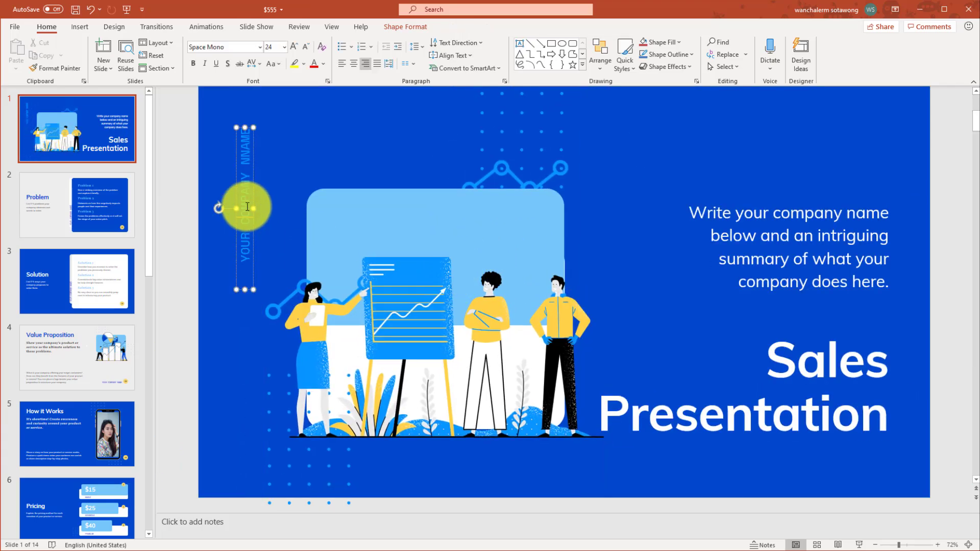
click(246, 148)
click(493, 150)
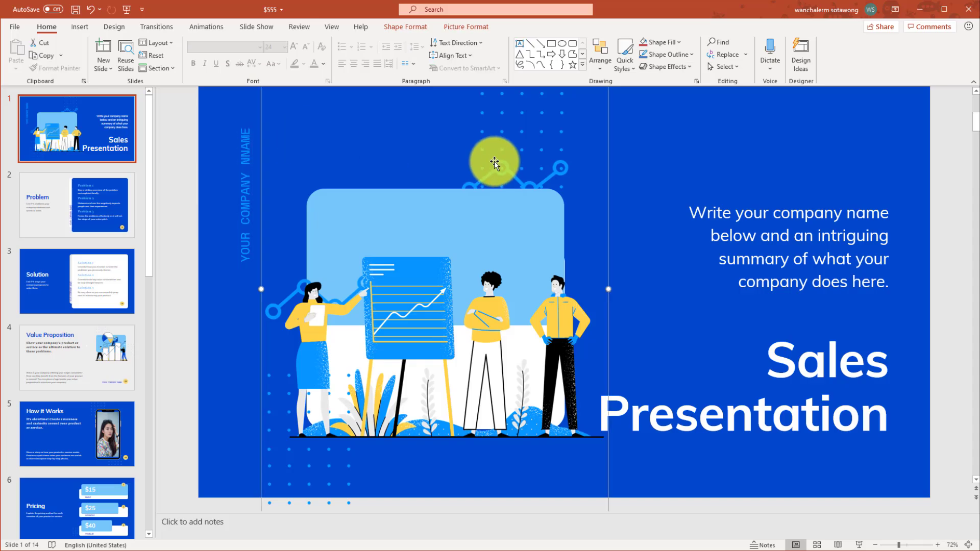
- Ungroup the cover illustration into separate pieces
right_click(503, 152)
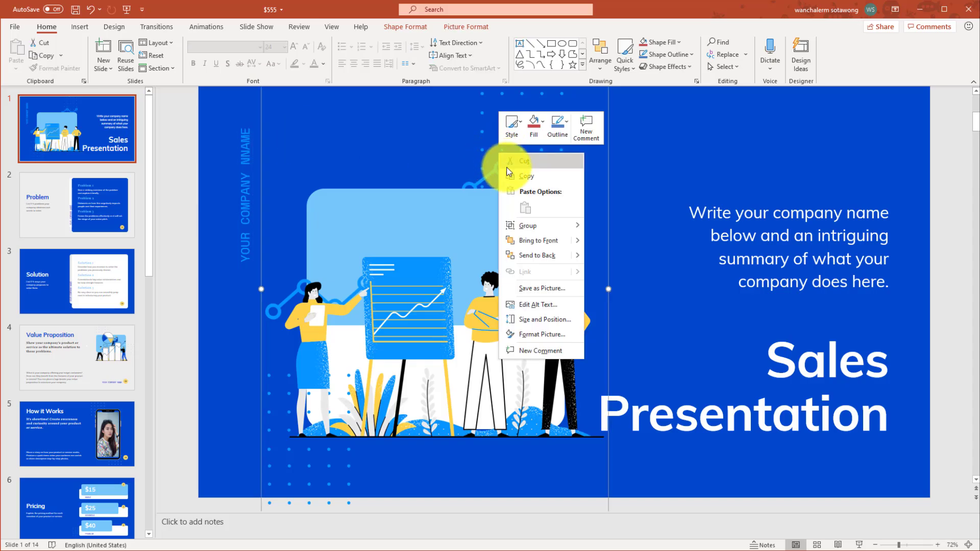
mouse_move(540, 225)
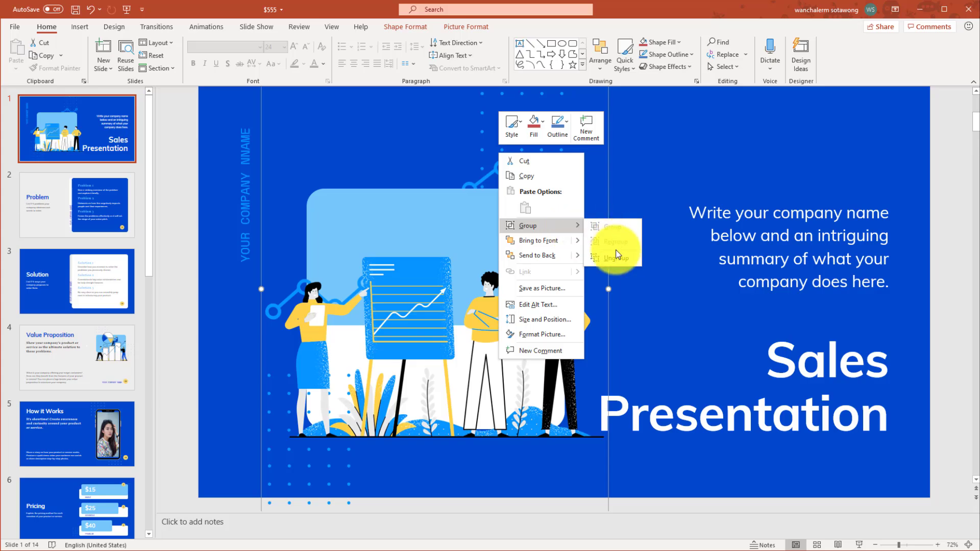
click(616, 258)
click(607, 193)
- Move the dot-grid graphic up near the top of the cover slide
click(532, 152)
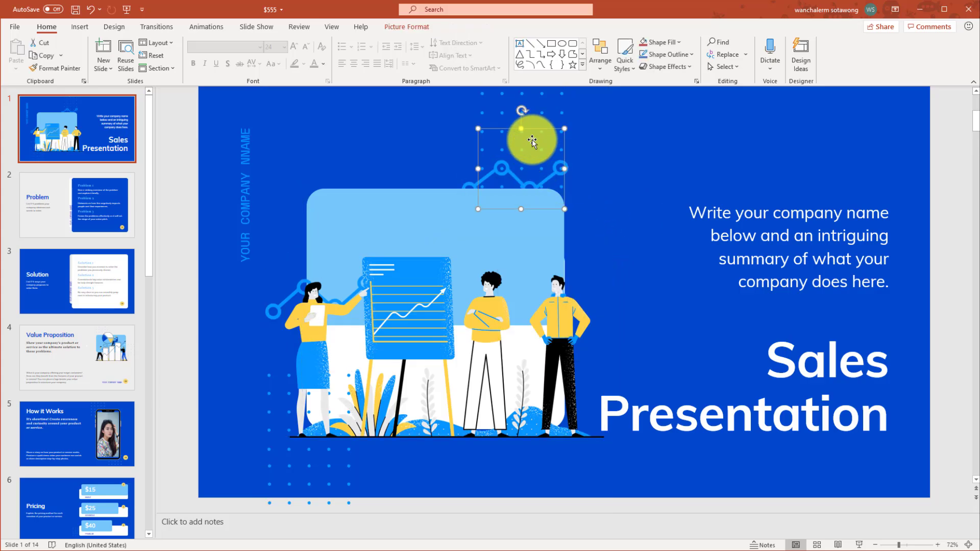
mouse_move(540, 121)
mouse_down()
mouse_move(570, 148)
mouse_move(443, 135)
mouse_up()
click(726, 241)
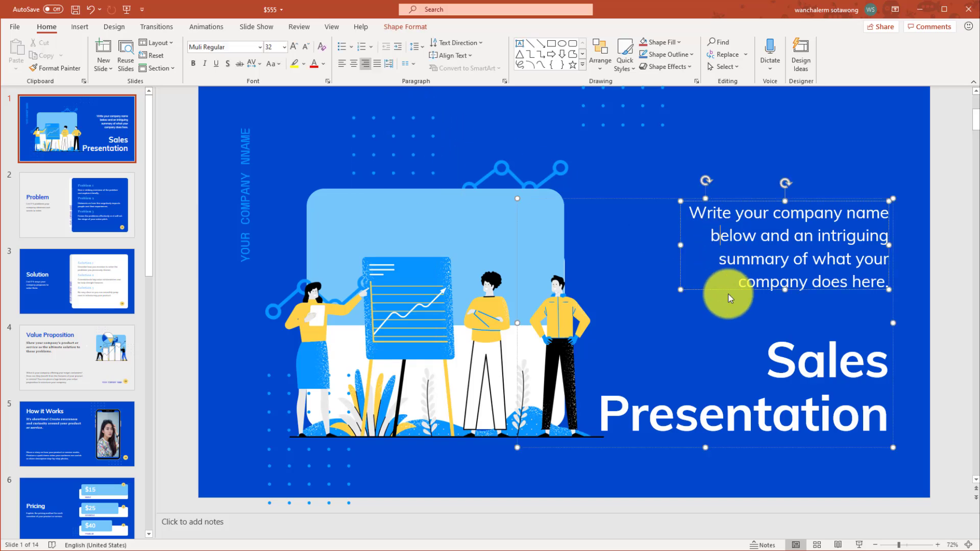
triple_click(765, 274)
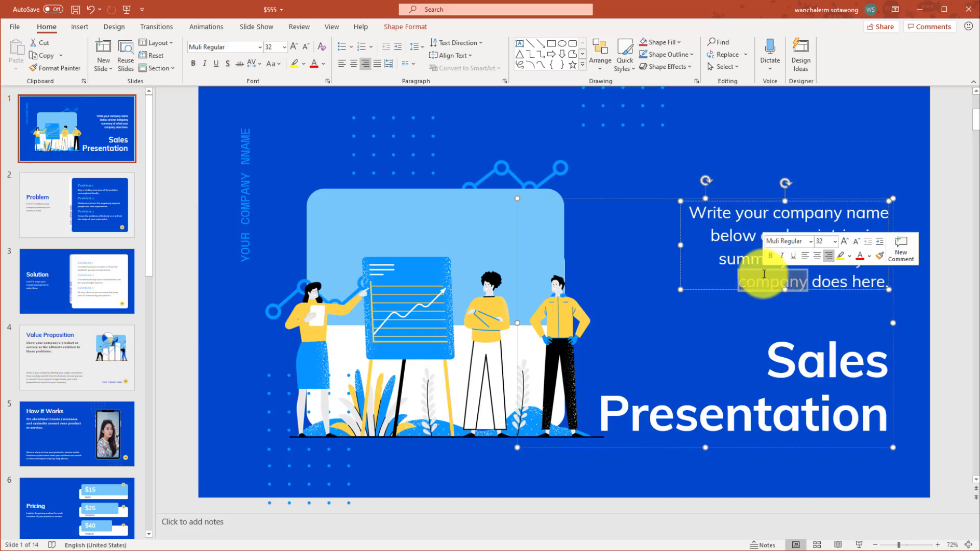
- Replace the 'Sales Presentation' heading with 'Cool' followed by the author's first name
triple_click(753, 281)
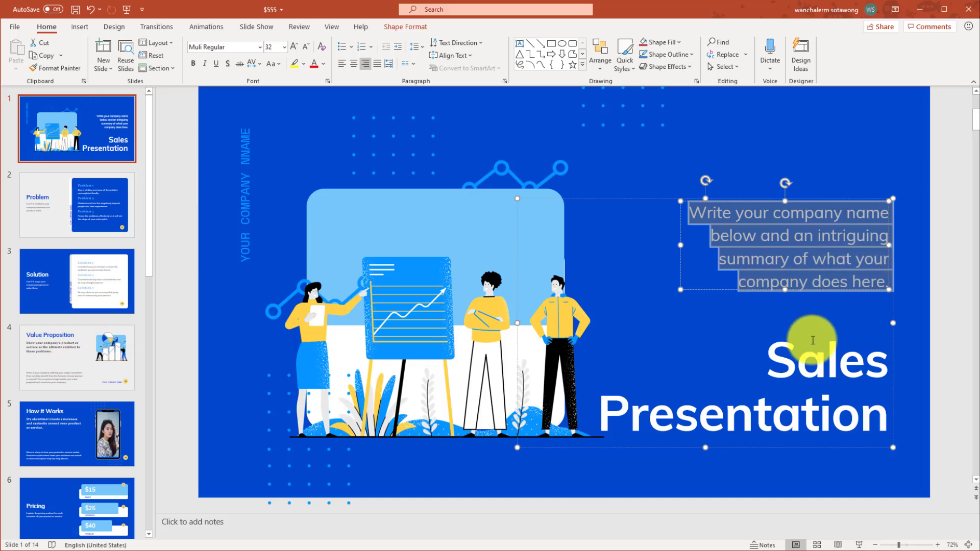
click(805, 364)
triple_click(778, 363)
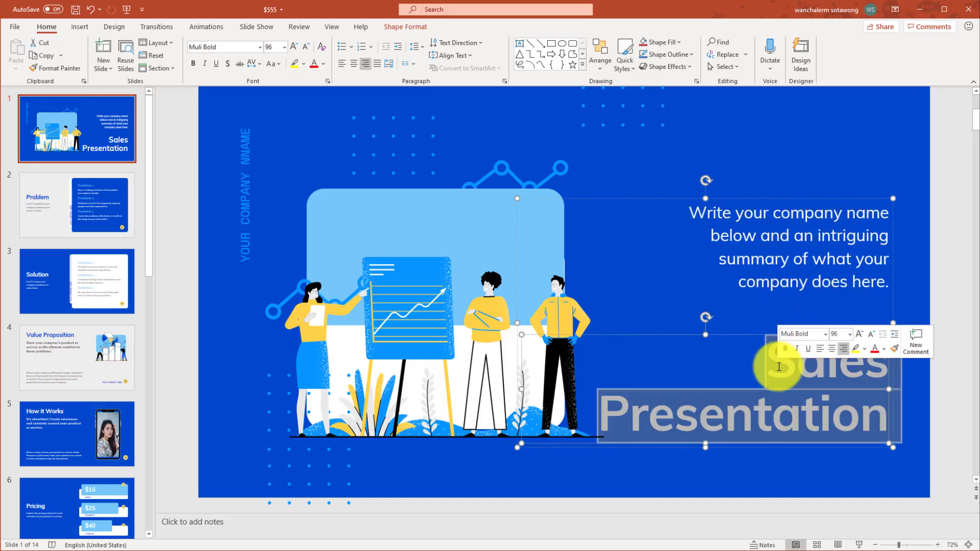
text(cool wan)
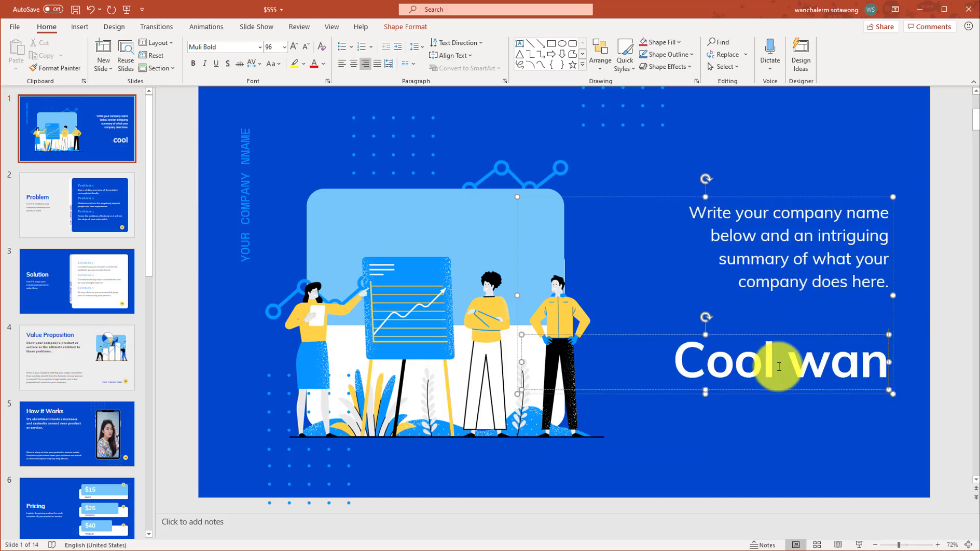
text(chalerm)
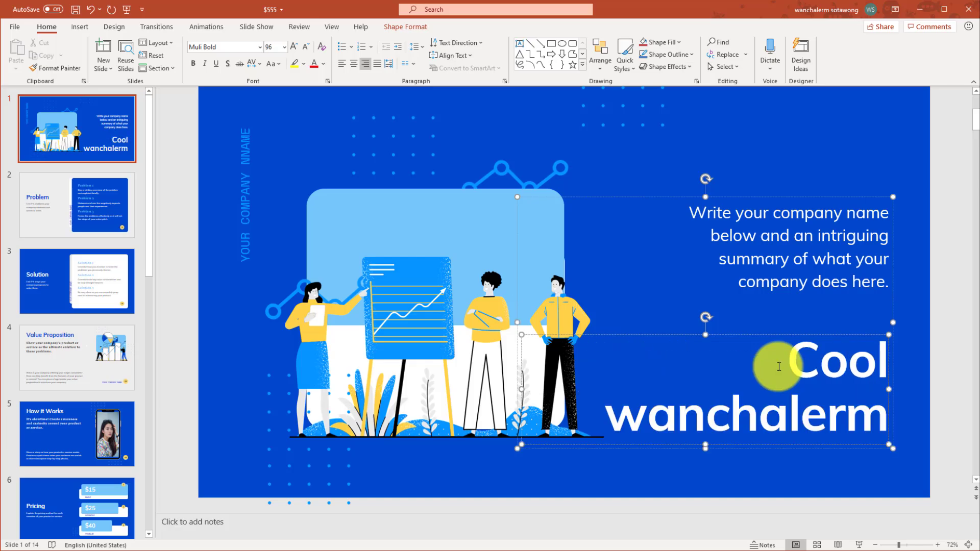
scroll(507, 357, down, 5)
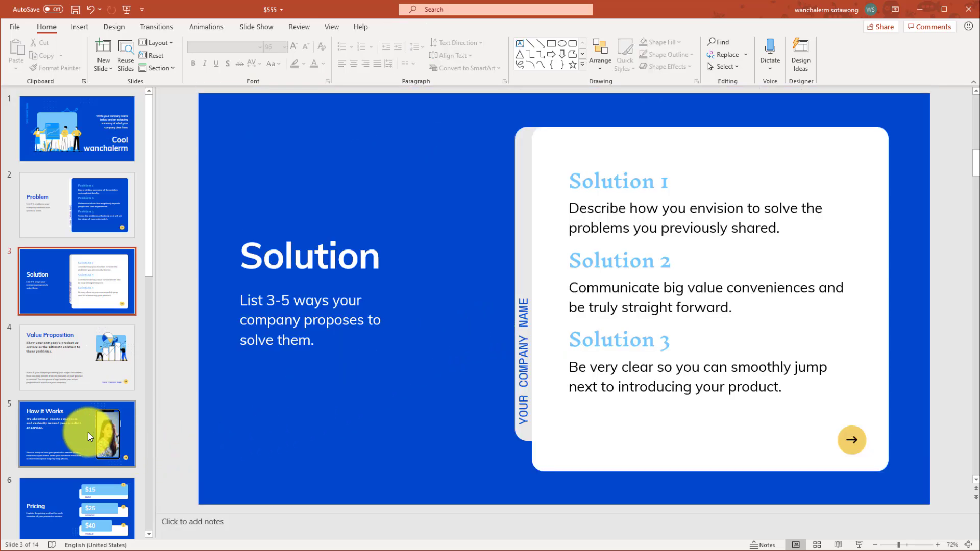
- On the How it Works slide, set the phone photo's shape fill to a picture
click(88, 433)
click(720, 271)
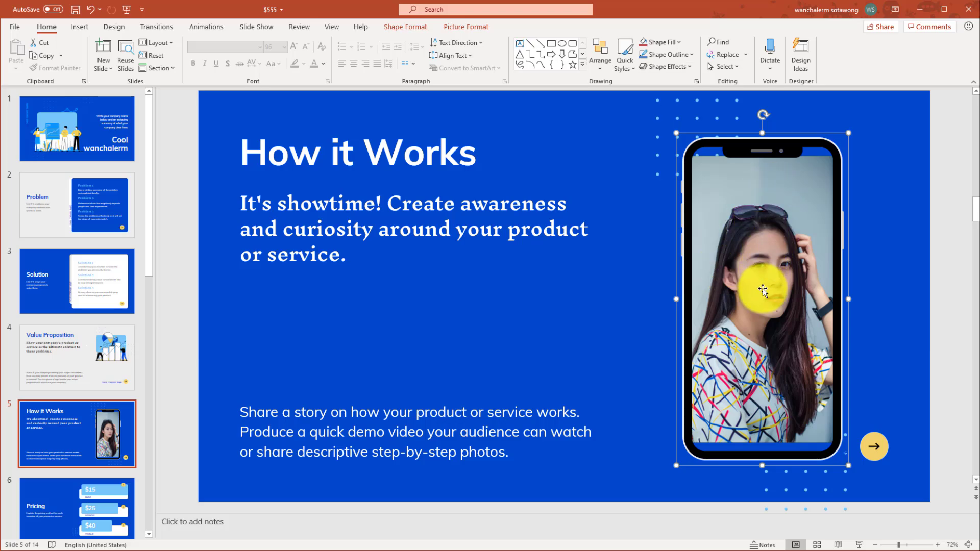
click(755, 262)
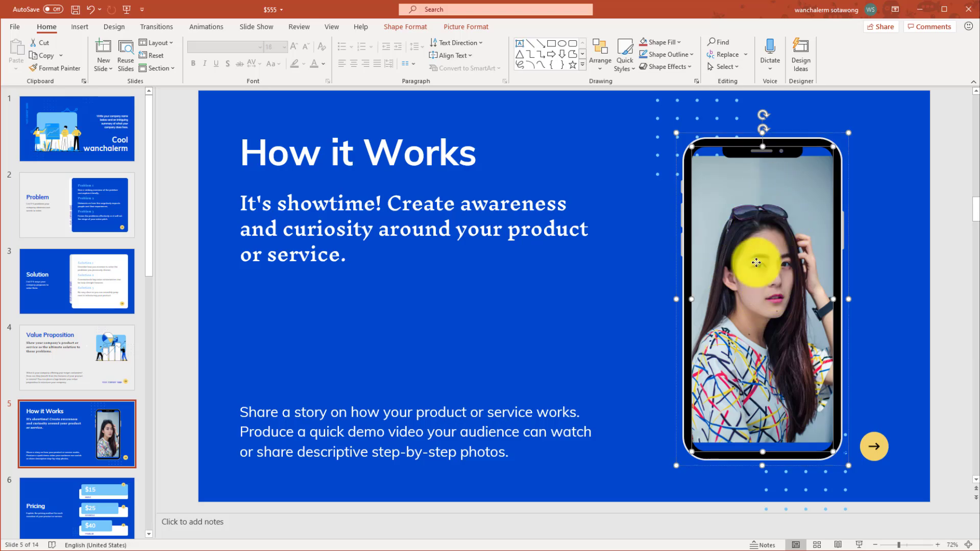
right_click(756, 262)
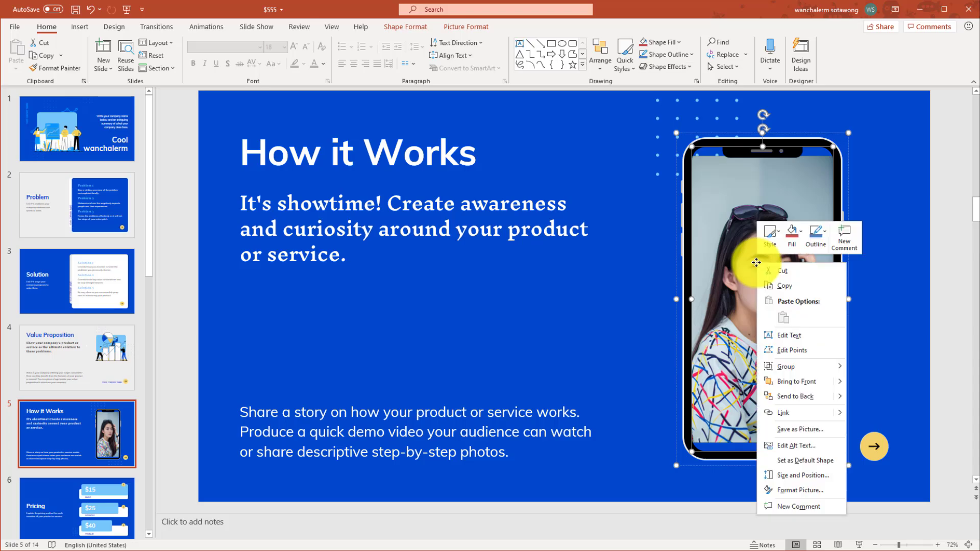
click(799, 238)
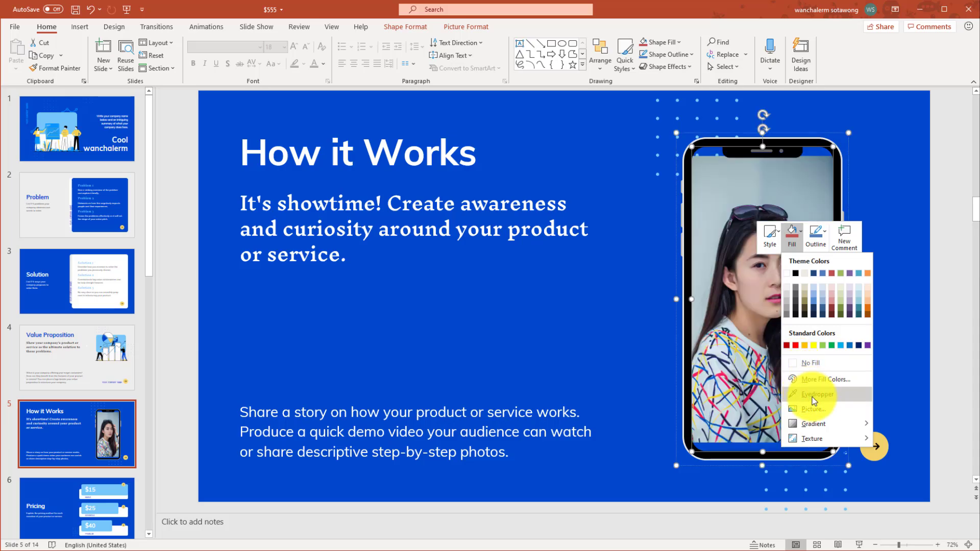
click(830, 409)
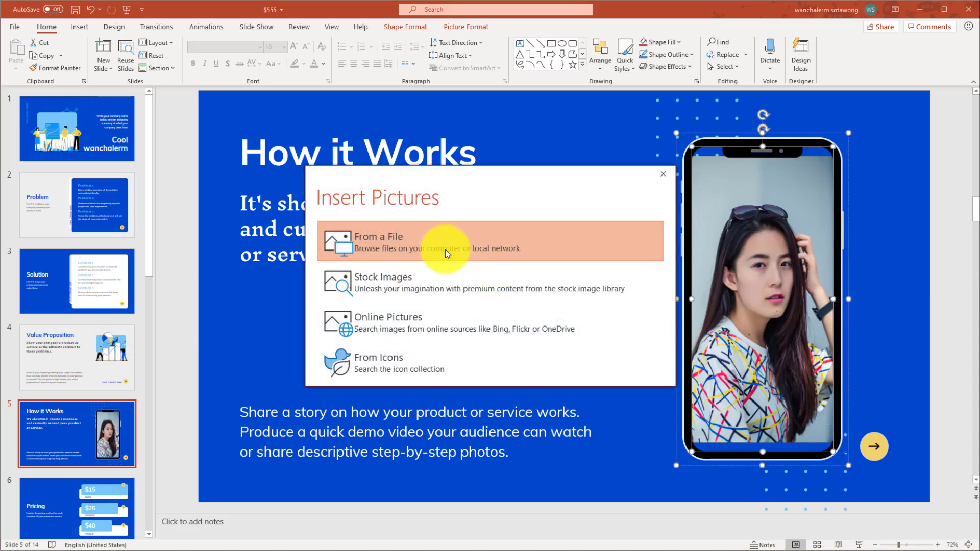
- Insert spring-5098479_1920 from Desktop > artwork into the phone shape
click(445, 249)
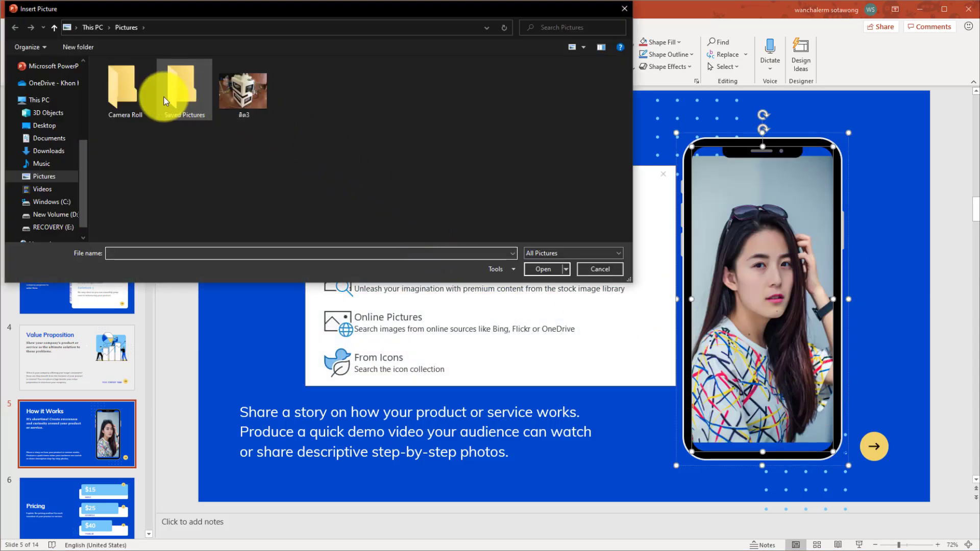
click(65, 126)
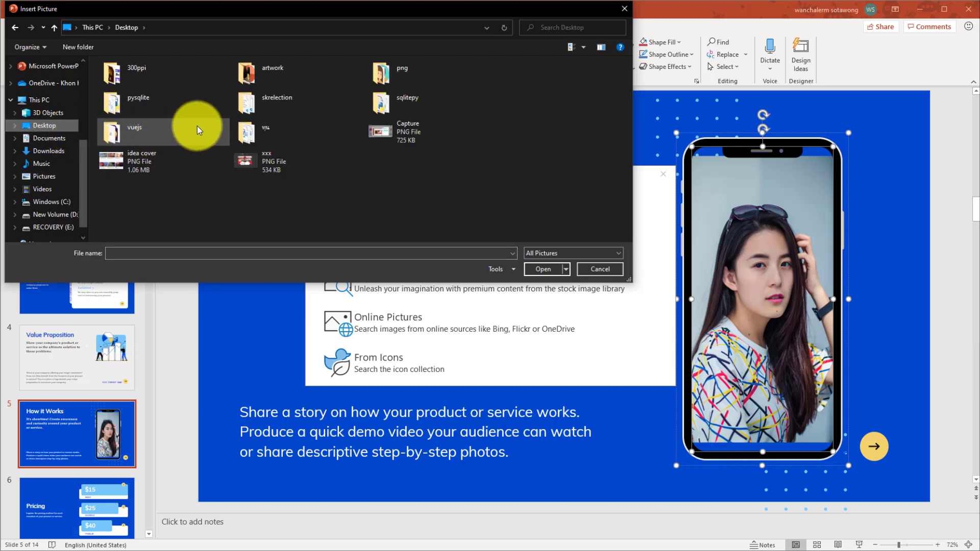
double_click(264, 76)
click(476, 105)
click(543, 269)
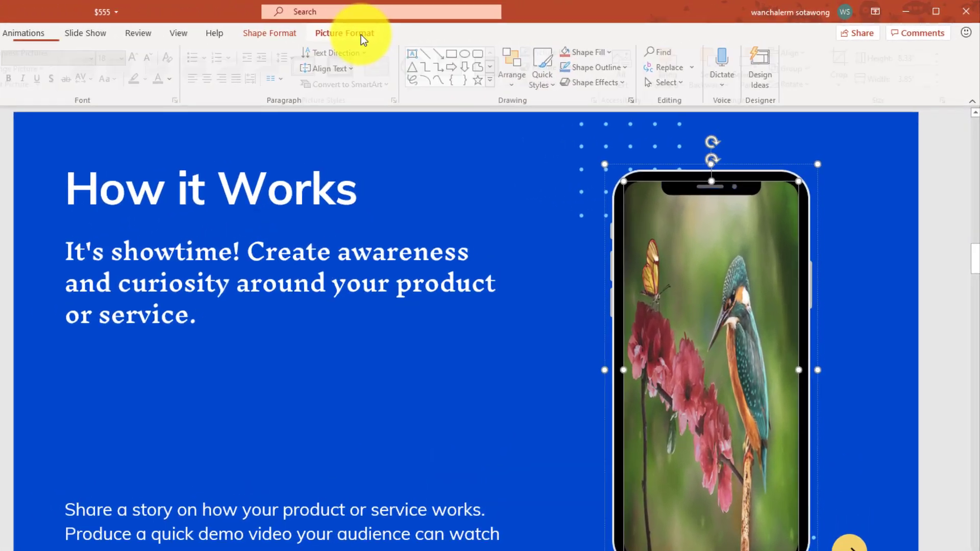
- Crop the kingfisher picture to Fill and reposition it so the bird sits centred
click(479, 29)
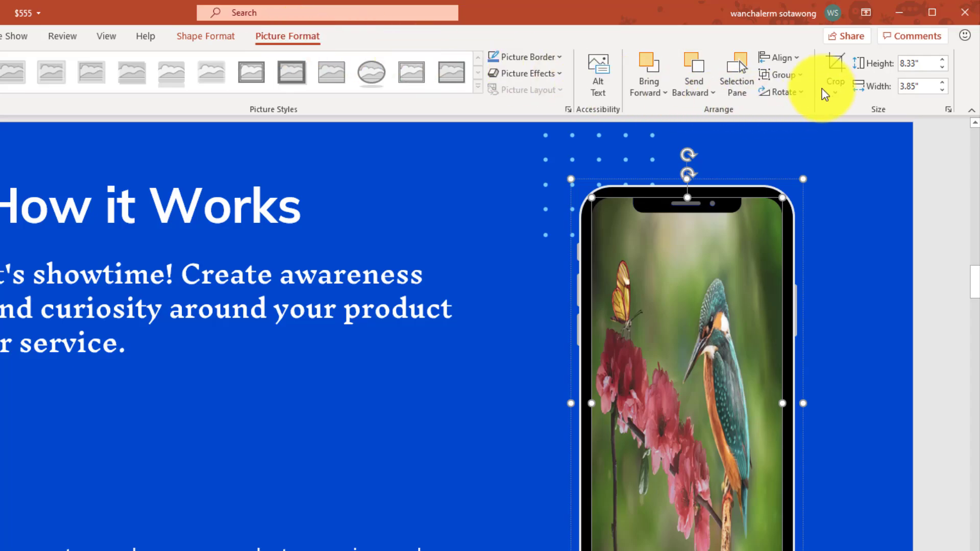
click(835, 96)
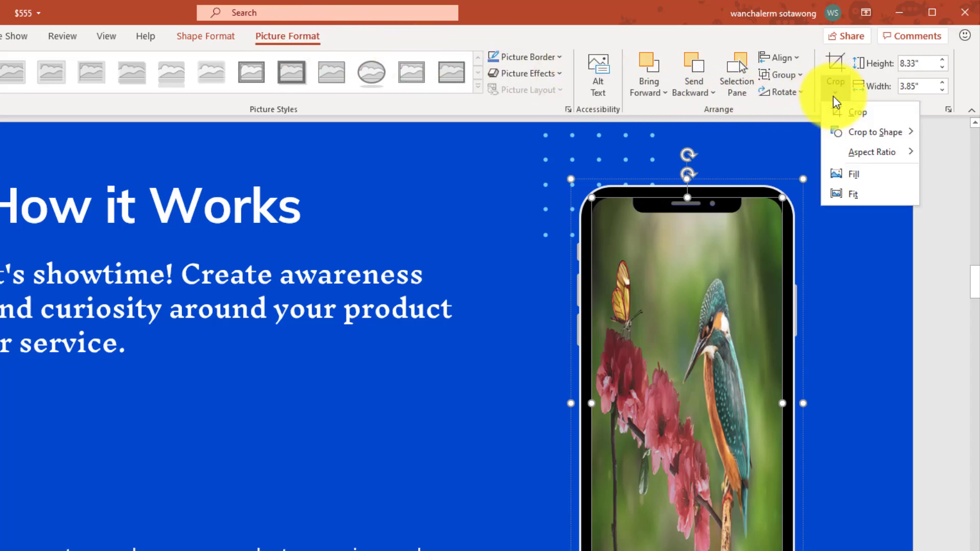
click(881, 177)
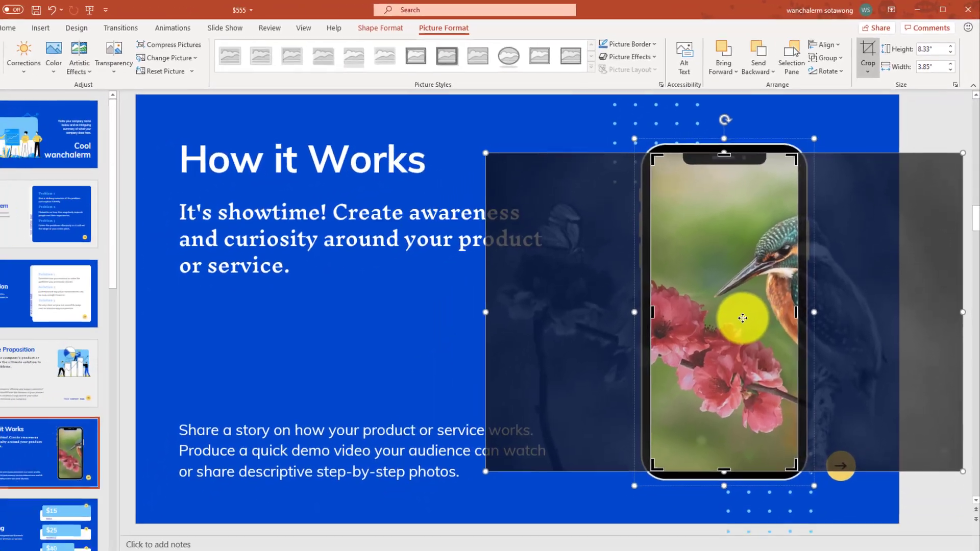
drag(739, 317, 718, 301)
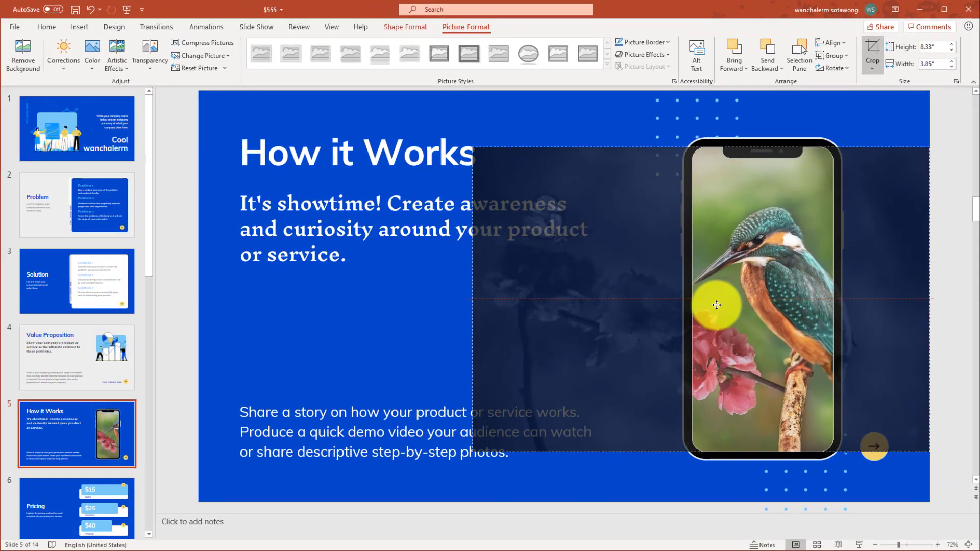
click(419, 299)
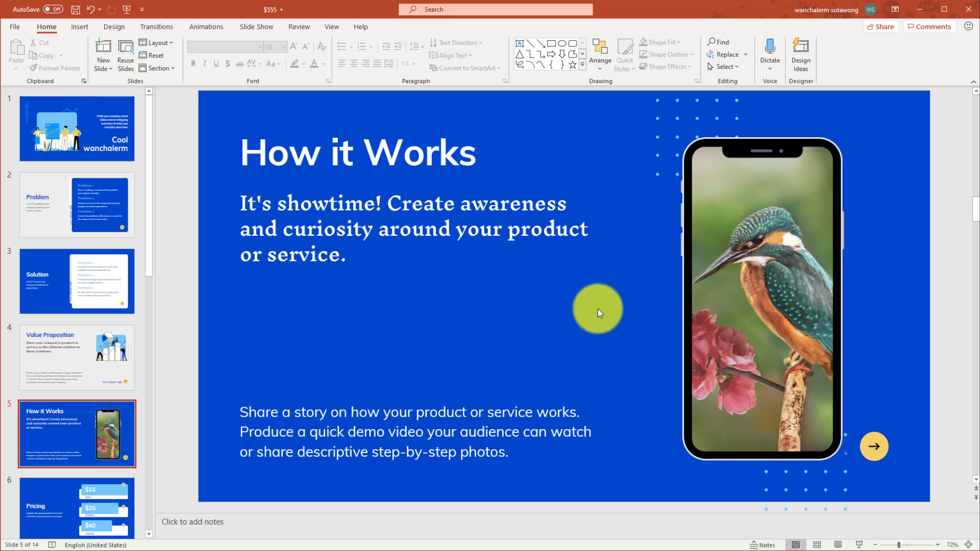
- Look through the Pricing, Team, Call to Action and Contact Us slides, reaching Free Resources
click(90, 501)
scroll(100, 335, down, 5)
scroll(99, 318, down, 3)
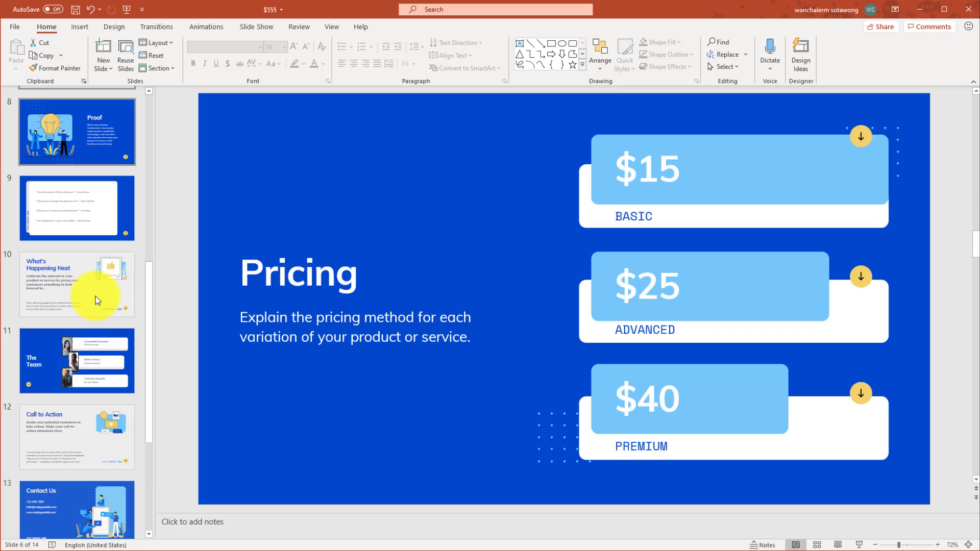
click(71, 364)
click(506, 191)
click(533, 309)
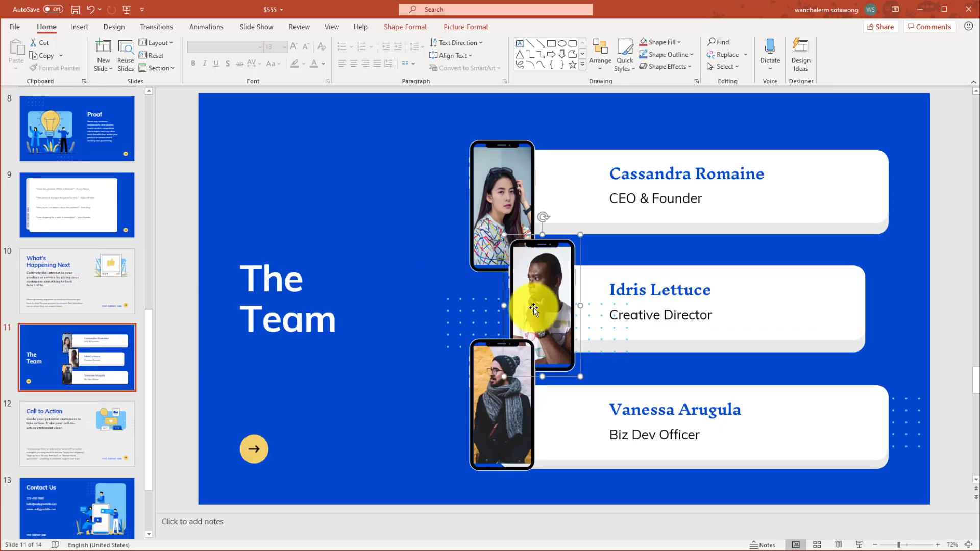
click(500, 178)
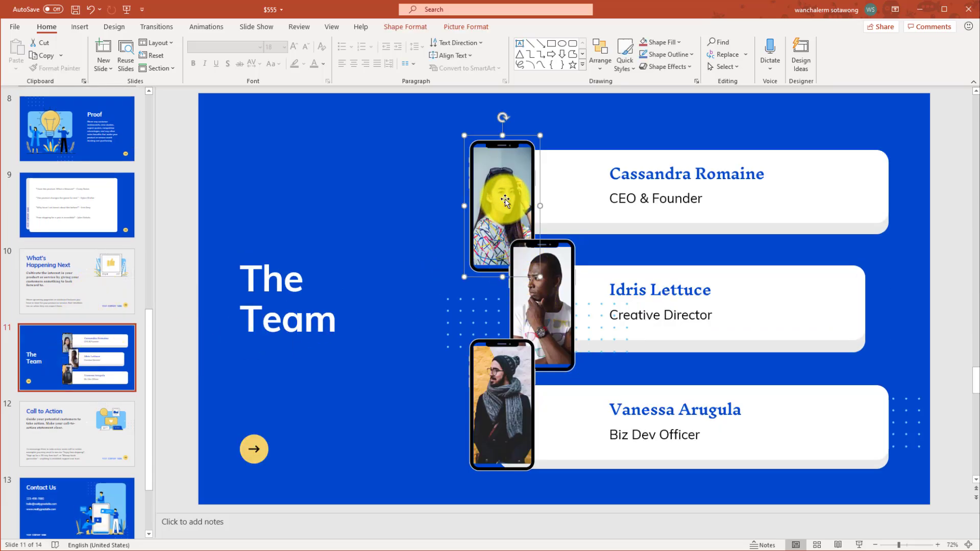
click(65, 433)
scroll(69, 424, down, 2)
click(72, 415)
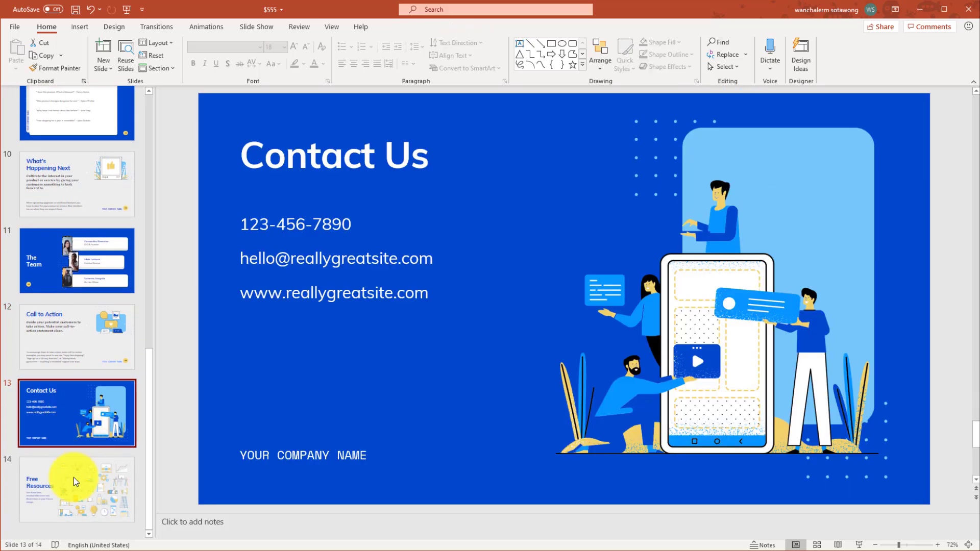
click(74, 476)
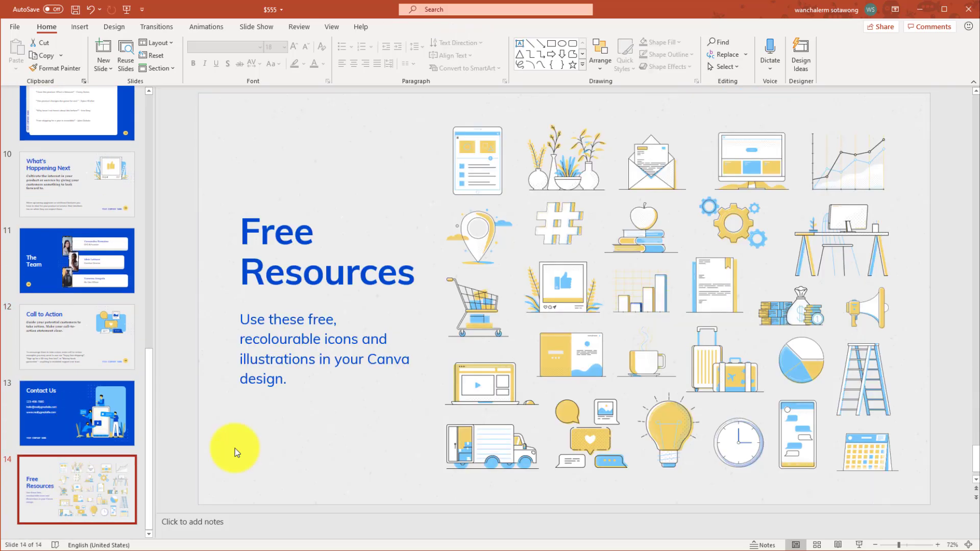
- Move the line chart to the upper left, tablet beside 'Free', and pin to the top row
click(565, 174)
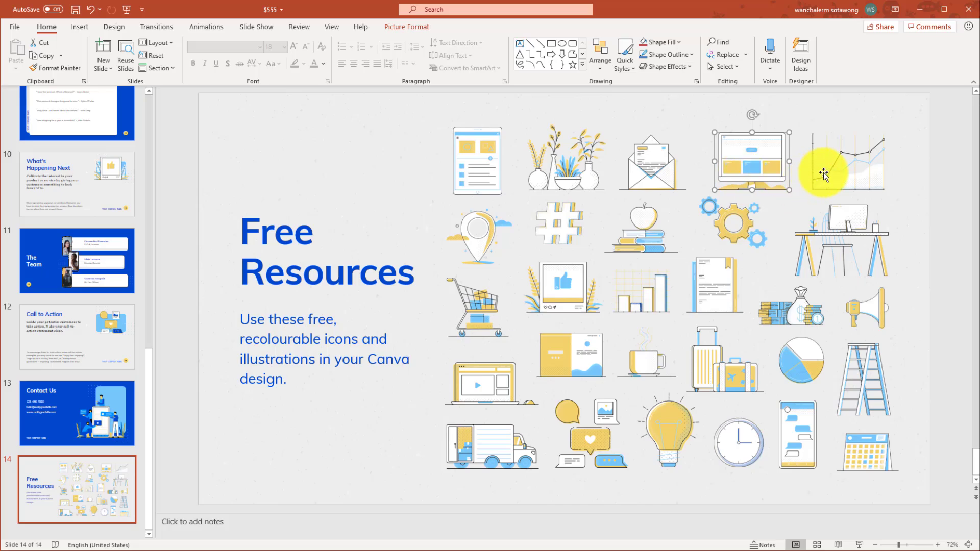
mouse_move(814, 171)
mouse_down()
mouse_move(603, 138)
mouse_move(345, 167)
mouse_up()
drag(466, 163, 353, 231)
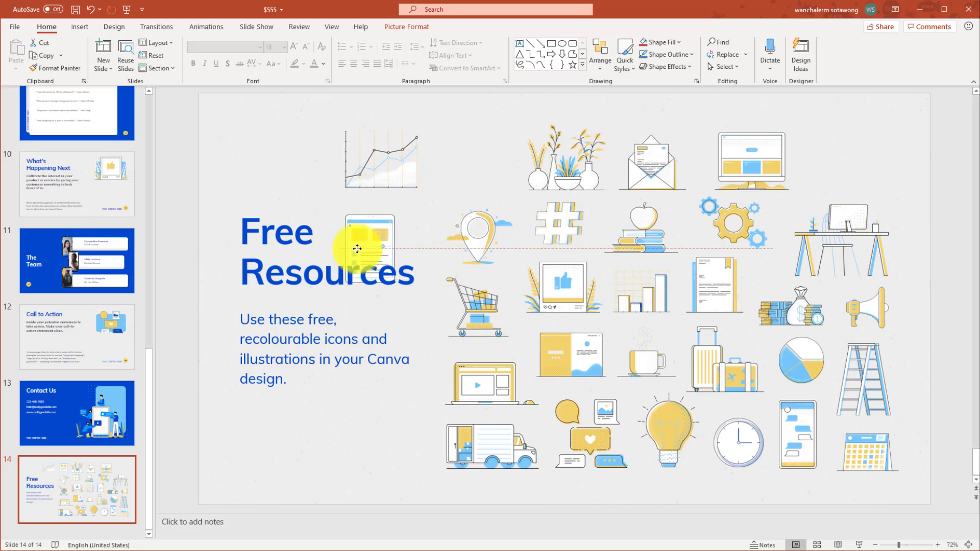
drag(457, 250, 456, 145)
- Rearrange the plants, hash, envelope, apple-and-books and gears icons into new positions
drag(555, 174, 455, 240)
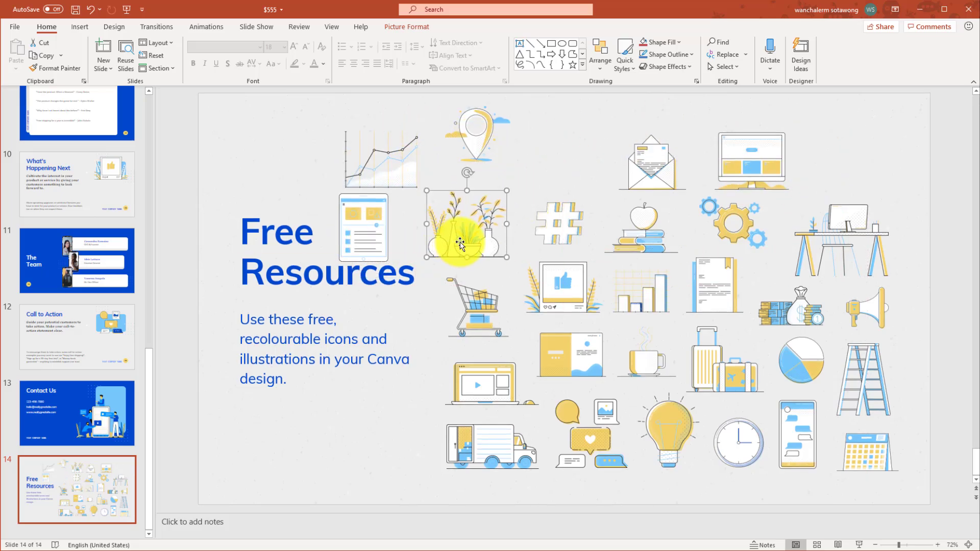
drag(557, 227, 562, 133)
mouse_move(652, 164)
mouse_down()
mouse_move(543, 212)
mouse_move(555, 205)
mouse_up()
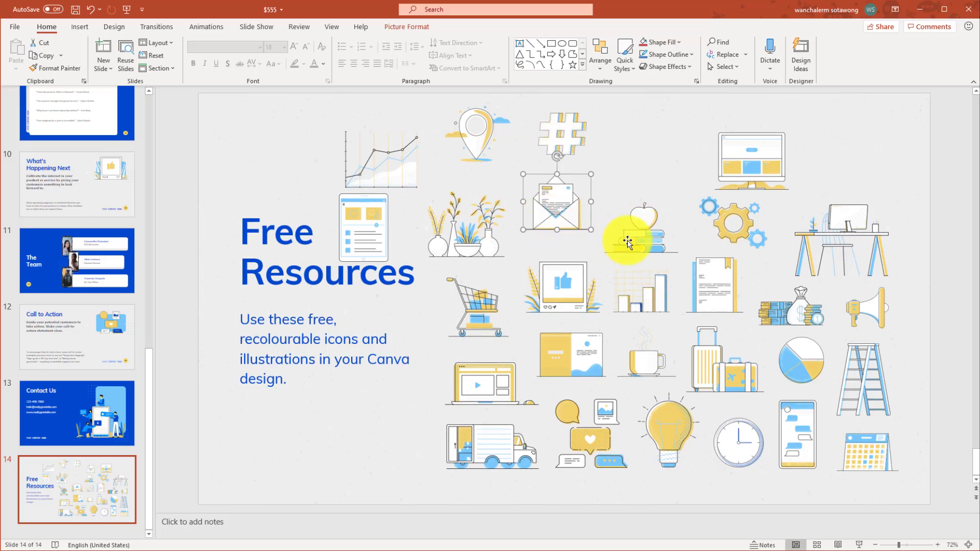
drag(633, 235, 637, 149)
drag(749, 159, 796, 137)
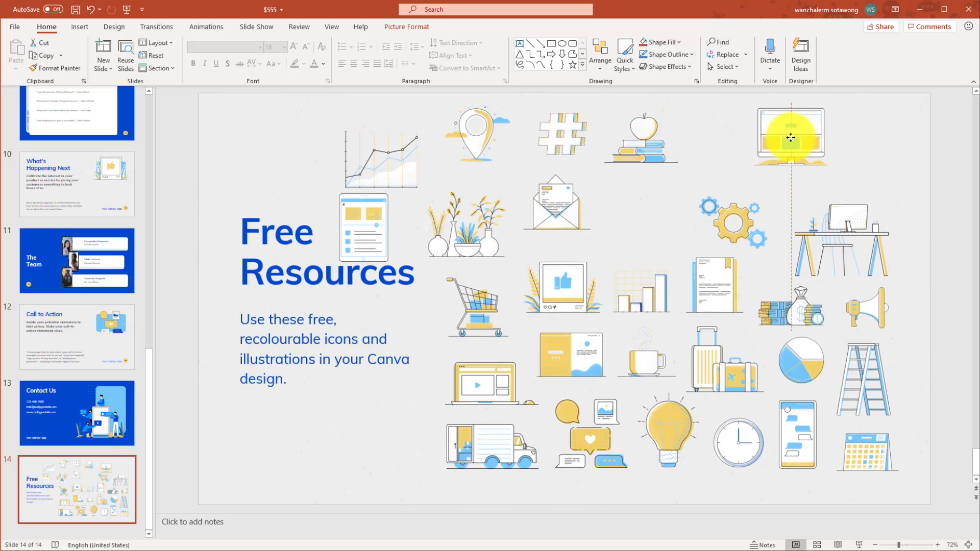
drag(735, 223, 641, 225)
click(729, 219)
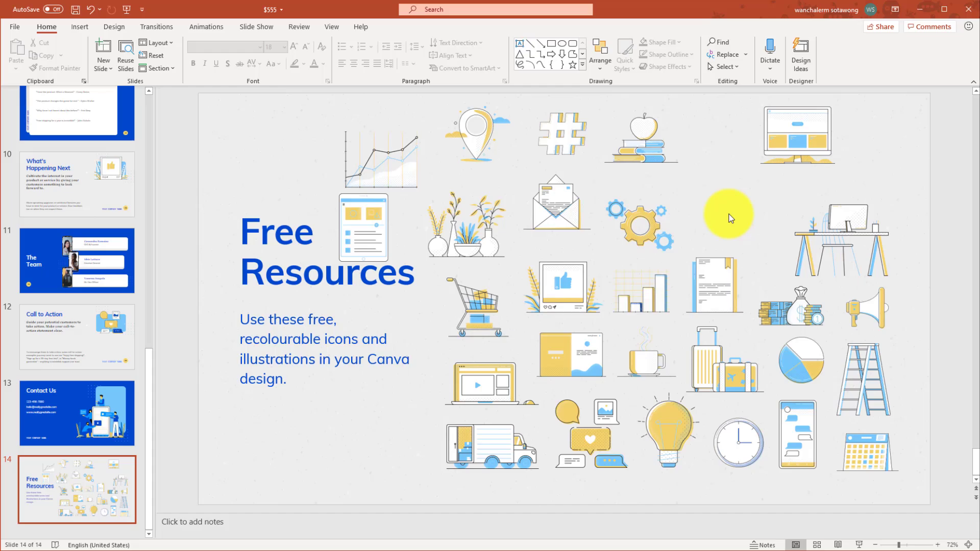
- Scroll the thumbnail pane to the top and return to slide 1, the cover
drag(147, 449, 148, 193)
click(102, 137)
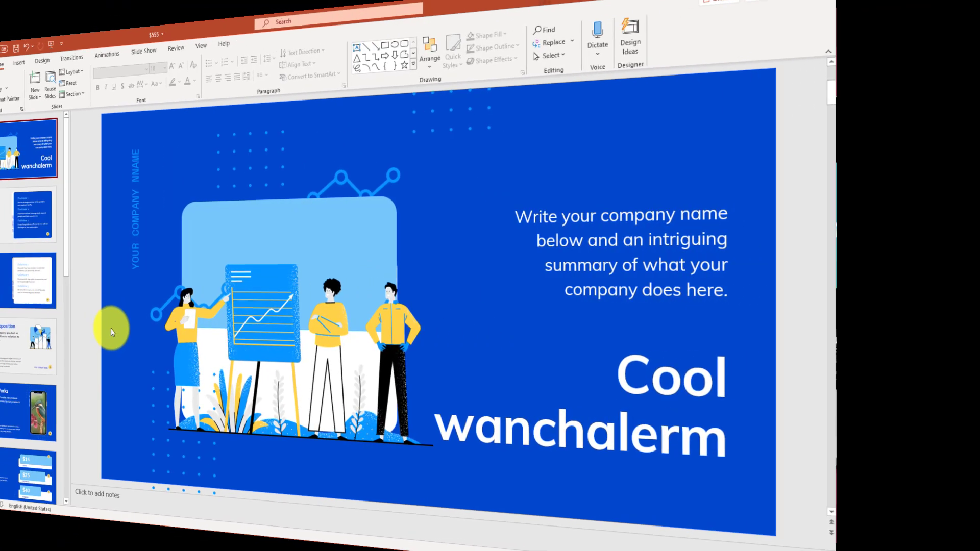